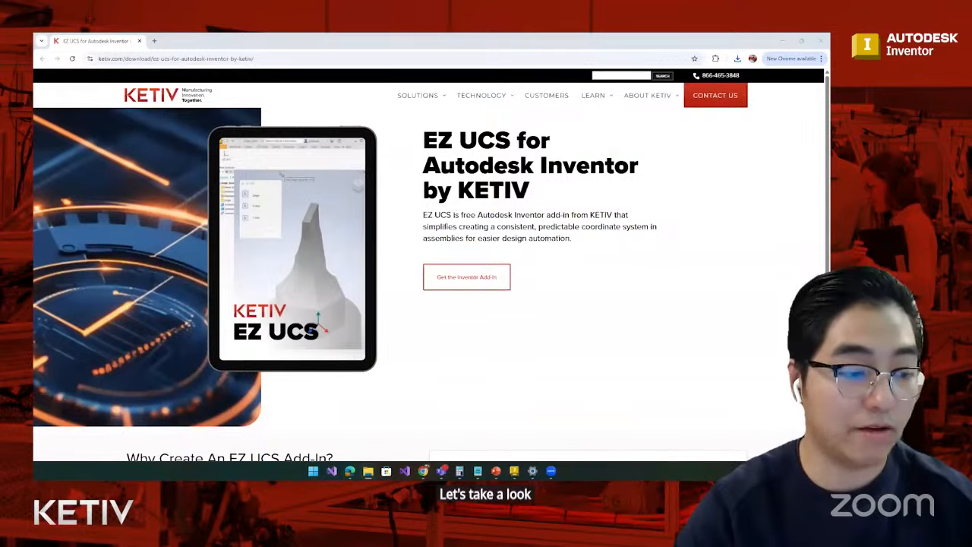
- Extract the EZUCS-Installer zip archive in the Downloads folder
{"action": "left_click_drag", "start_coordinate": [478, 37], "coordinate": [480, 196]}
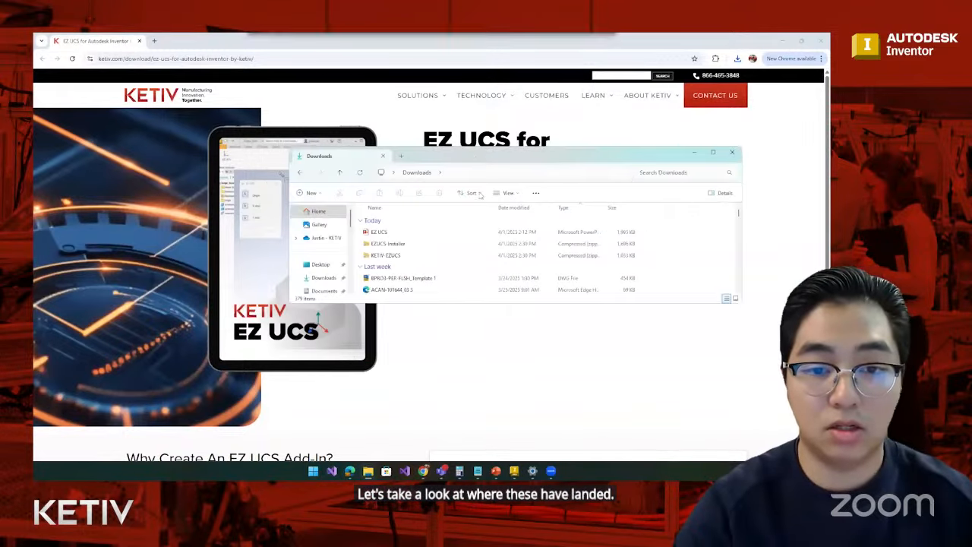
{"action": "left_click", "coordinate": [402, 245]}
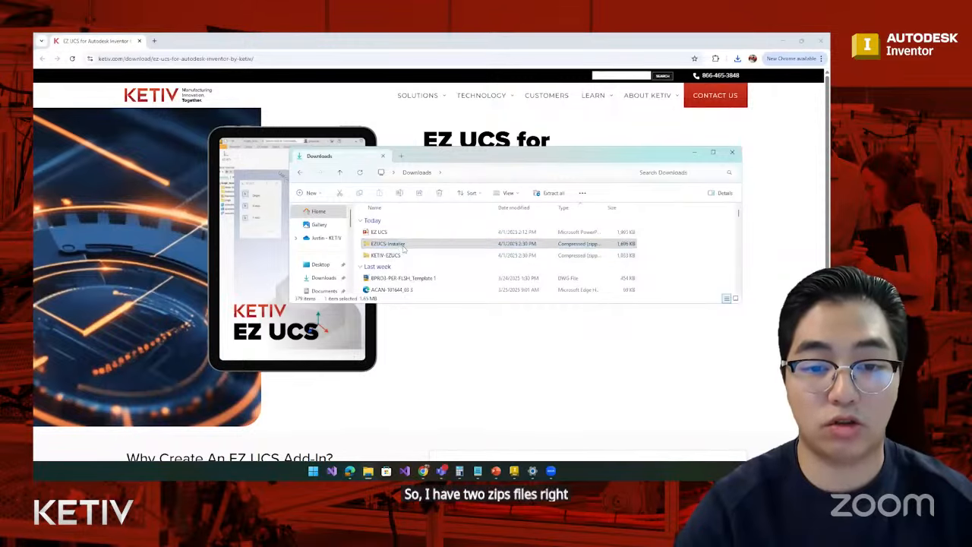
{"action": "right_click", "coordinate": [403, 247]}
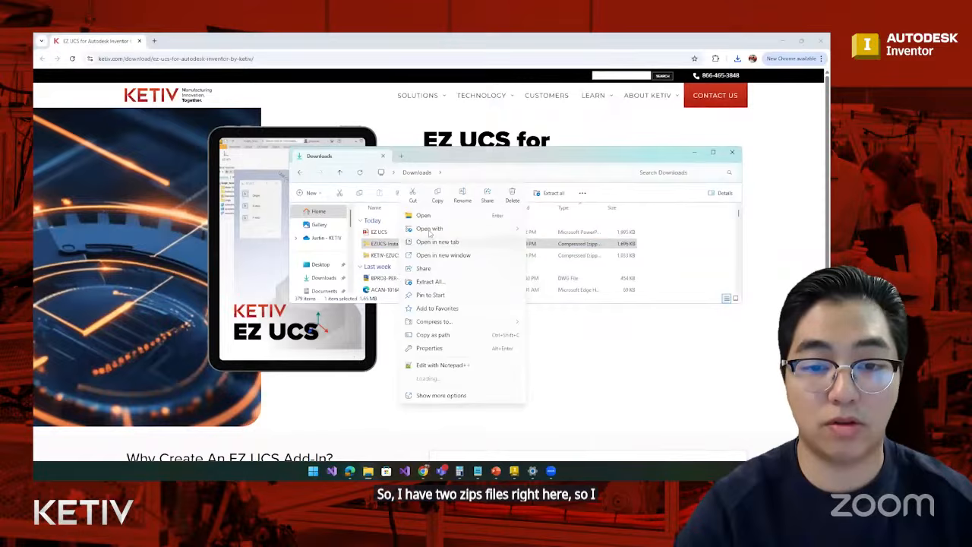
{"action": "left_click", "coordinate": [439, 281]}
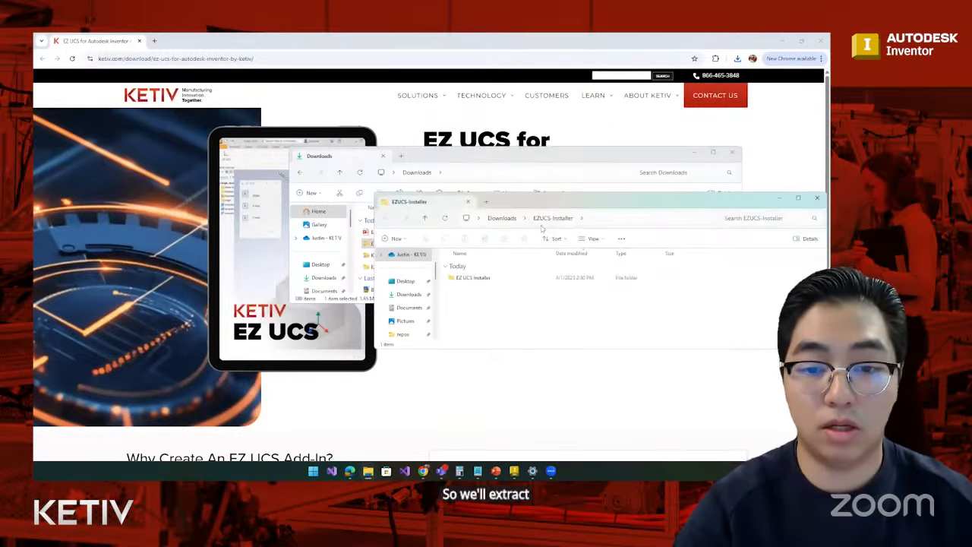
- Extract the KETIV-EZUCS zip archive in the Downloads folder
{"action": "left_click_drag", "start_coordinate": [560, 204], "coordinate": [442, 311]}
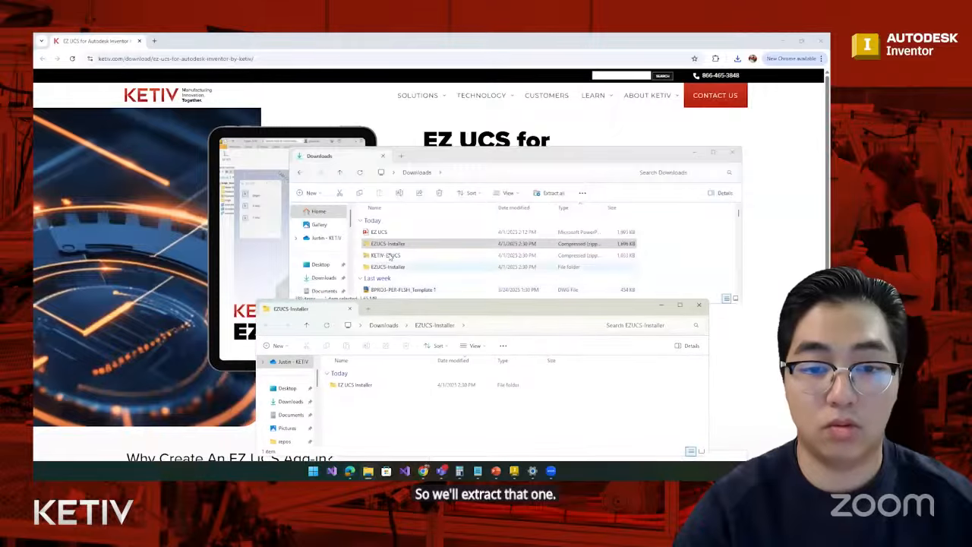
{"action": "left_click", "coordinate": [388, 256]}
{"action": "right_click", "coordinate": [389, 256]}
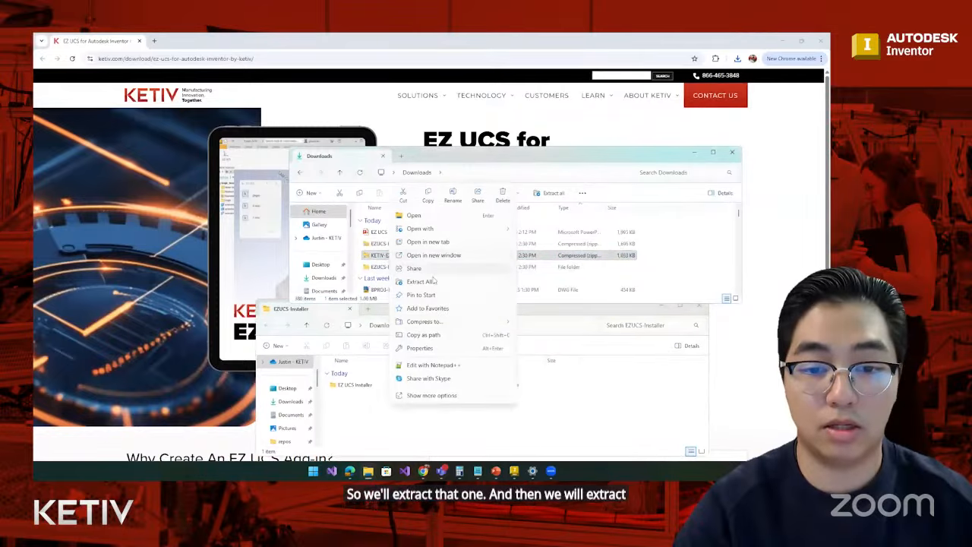
{"action": "left_click", "coordinate": [422, 281]}
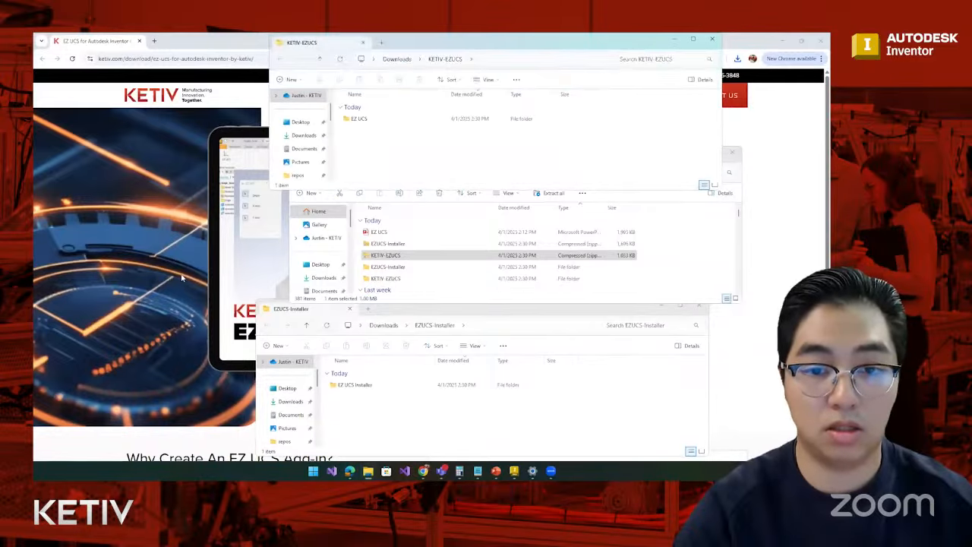
- Run EZ UCS Installer 1.0 from the extracted EZ UCS Installer folder and complete the setup
{"action": "double_click", "coordinate": [386, 388]}
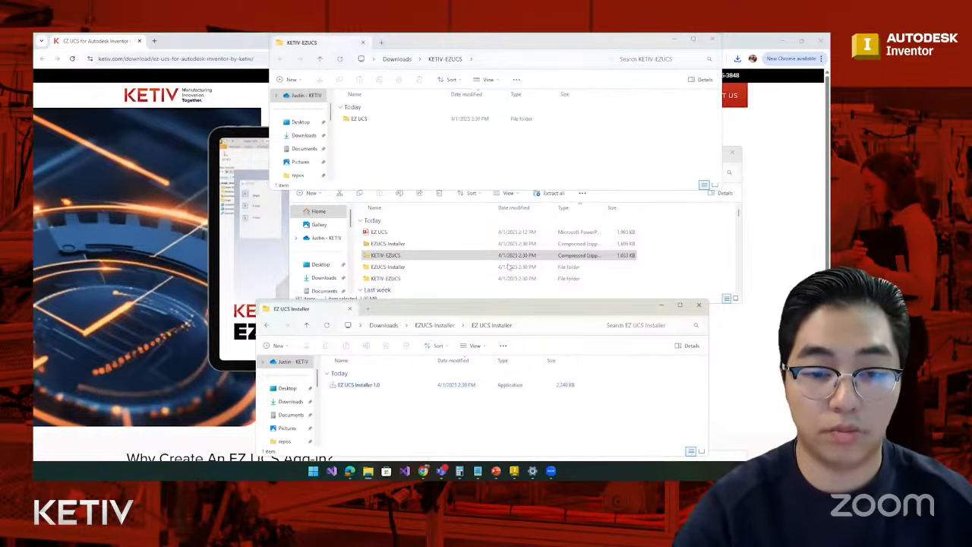
{"action": "left_click", "coordinate": [388, 385]}
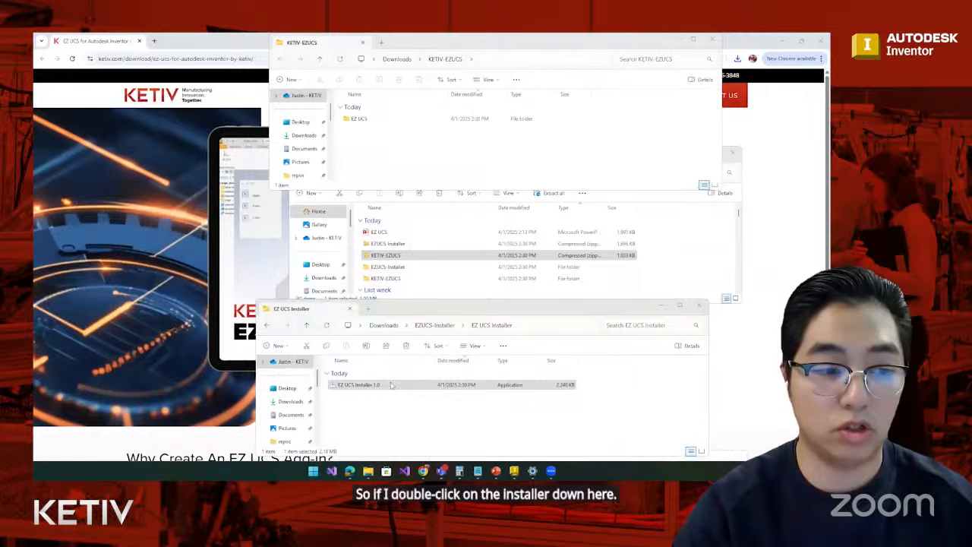
{"action": "double_click", "coordinate": [391, 385]}
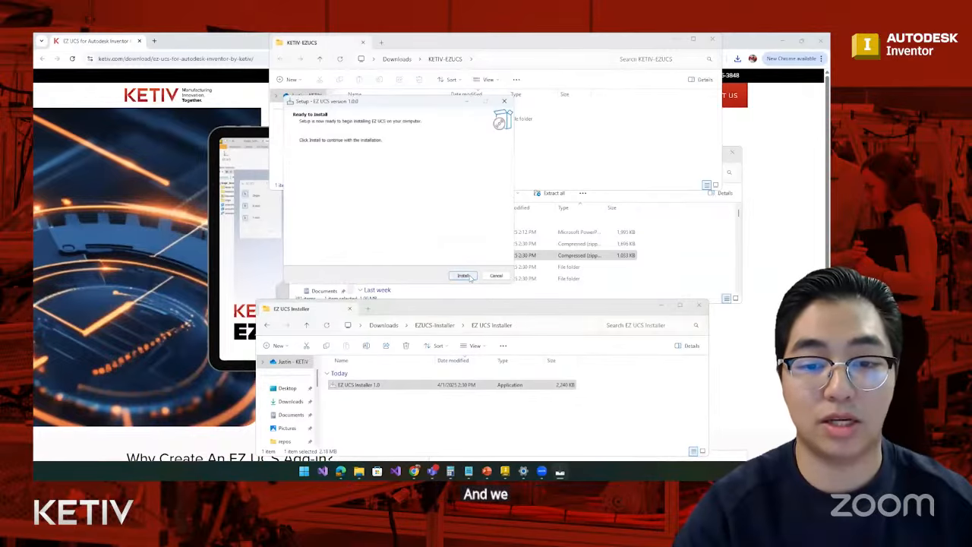
{"action": "left_click", "coordinate": [466, 275]}
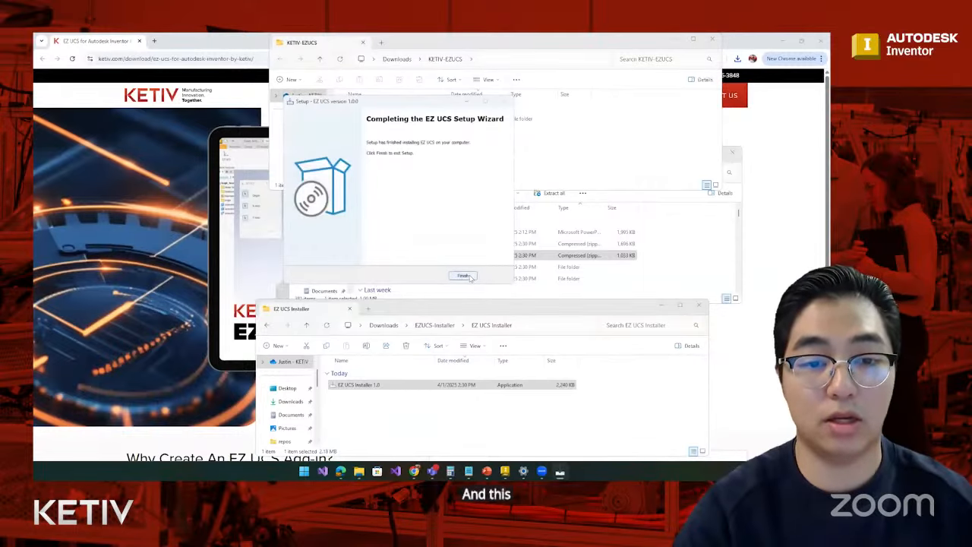
{"action": "left_click", "coordinate": [465, 275]}
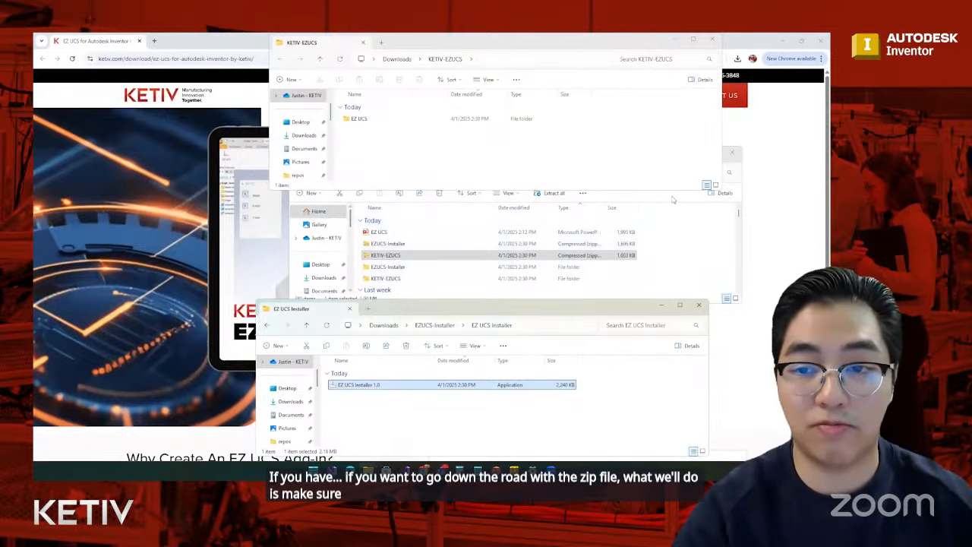
- Go to the C:\ProgramData\Autodesk\Inventor Addins folder and check its full path
{"action": "left_click", "coordinate": [350, 221]}
{"action": "scroll", "coordinate": [342, 247], "scroll_direction": "down", "scroll_amount": 3}
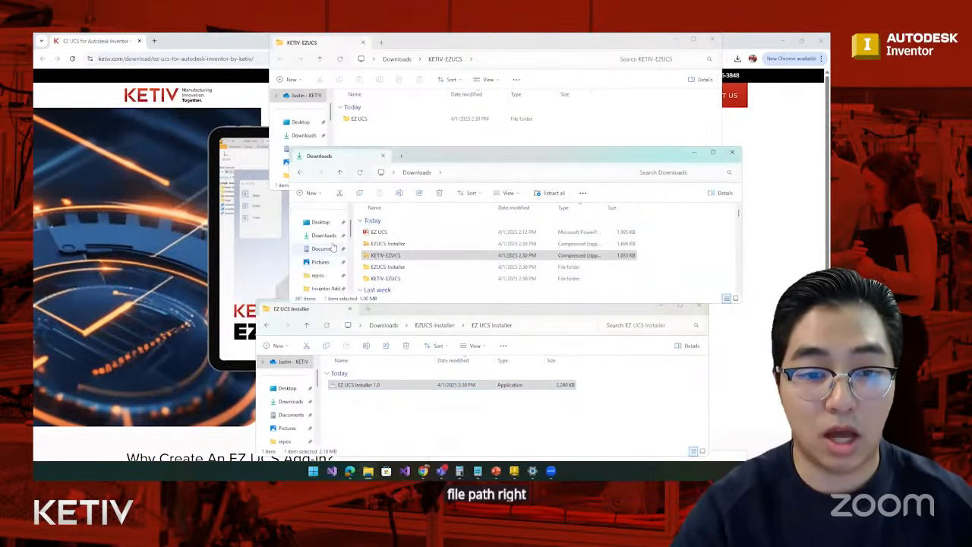
{"action": "left_click", "coordinate": [328, 249]}
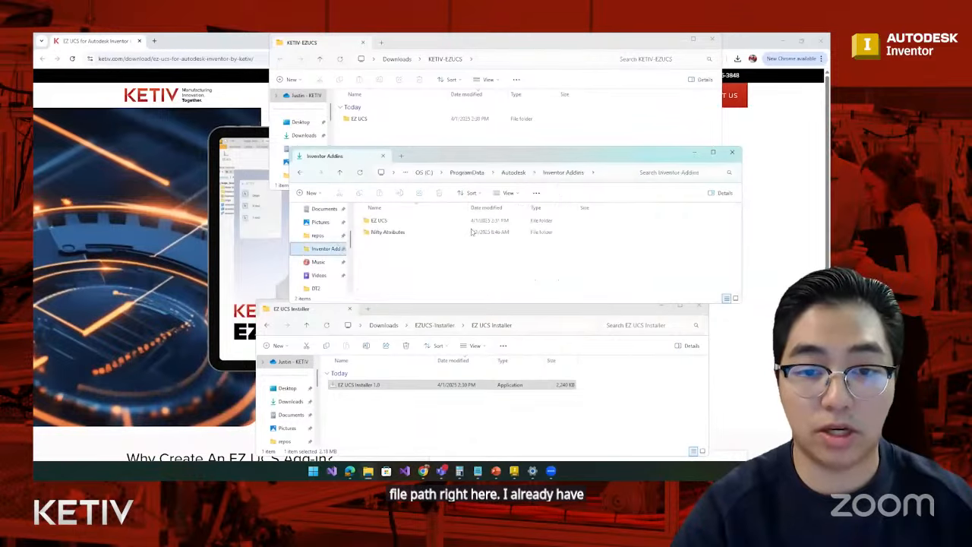
{"action": "left_click", "coordinate": [603, 173]}
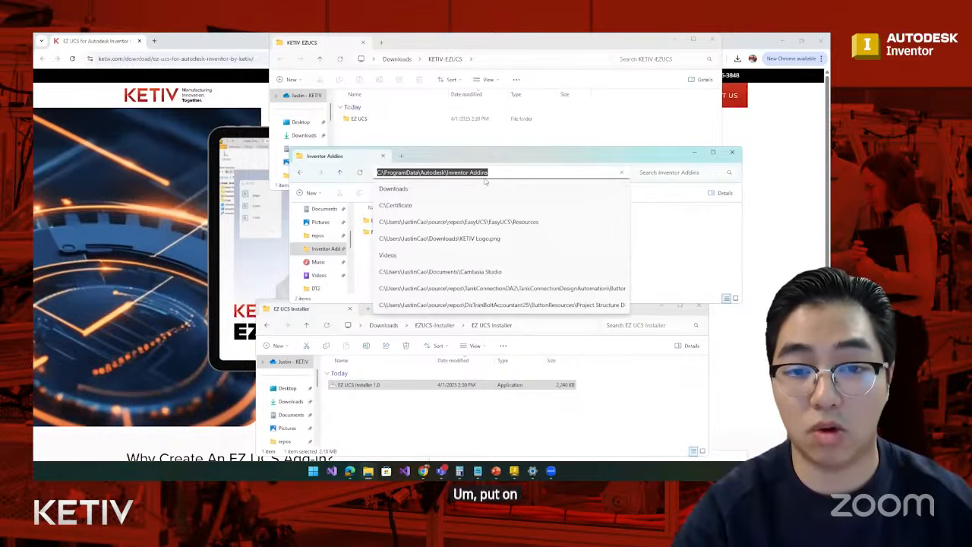
{"action": "key", "text": "Return"}
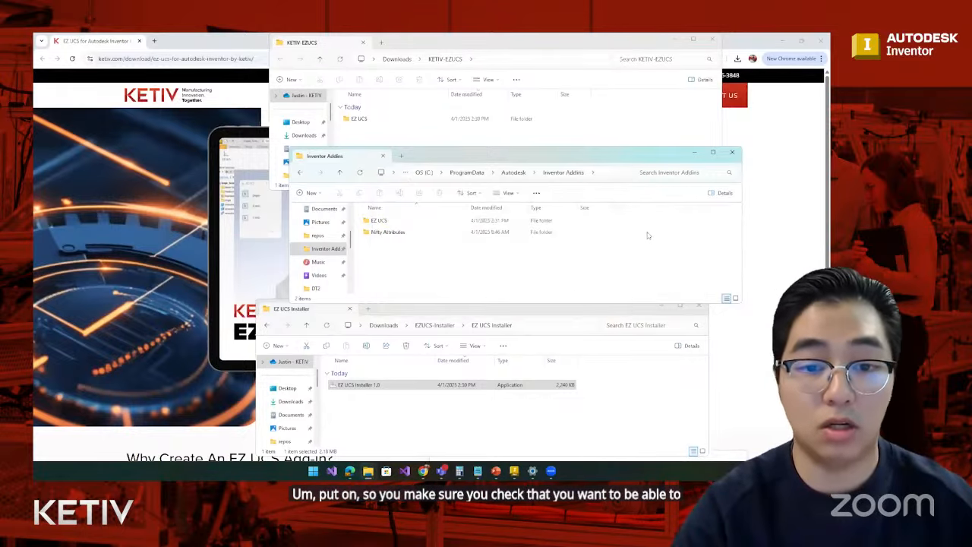
- Examine the installed add-in files in the EZ UCS folder inside Inventor Addins, including EasyUCS.dll and the uninstaller
{"action": "left_click", "coordinate": [384, 223]}
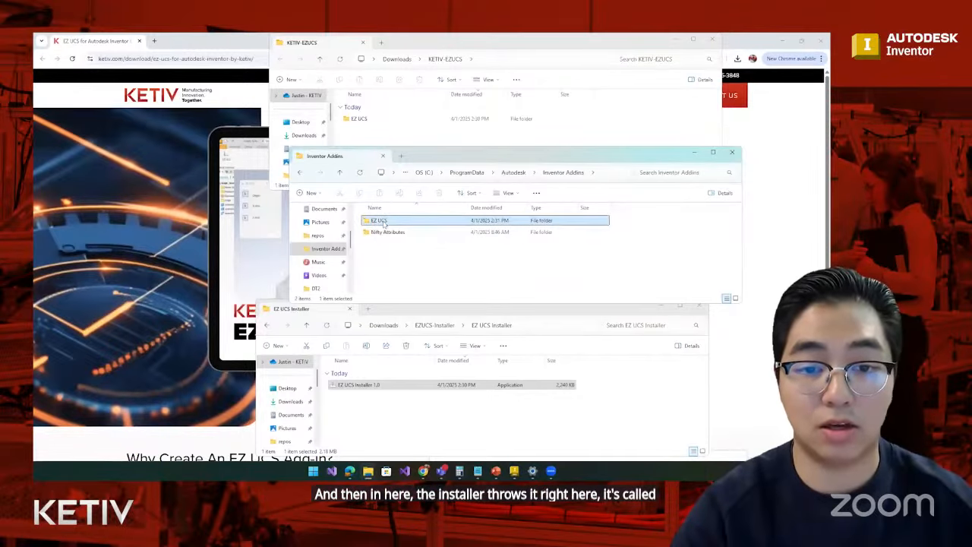
{"action": "double_click", "coordinate": [384, 223]}
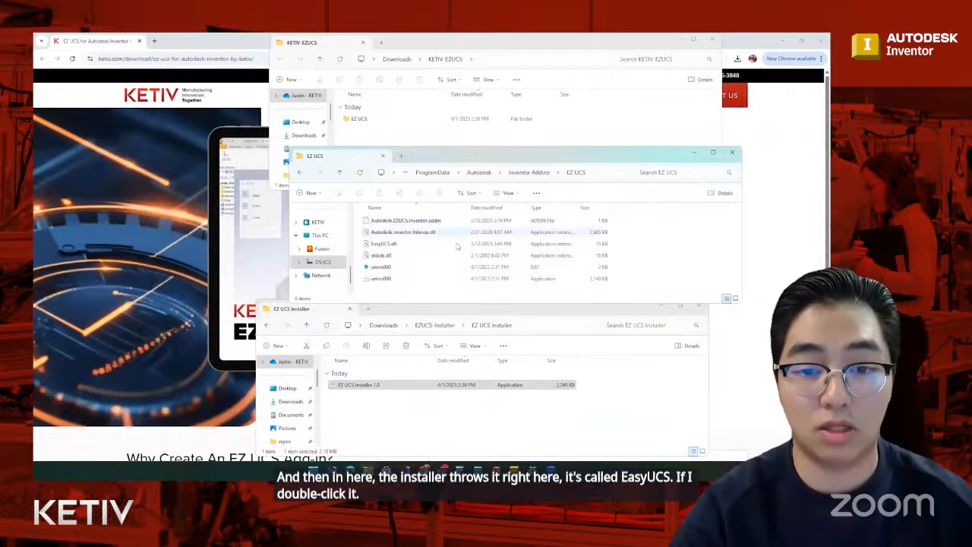
{"action": "left_click", "coordinate": [404, 243]}
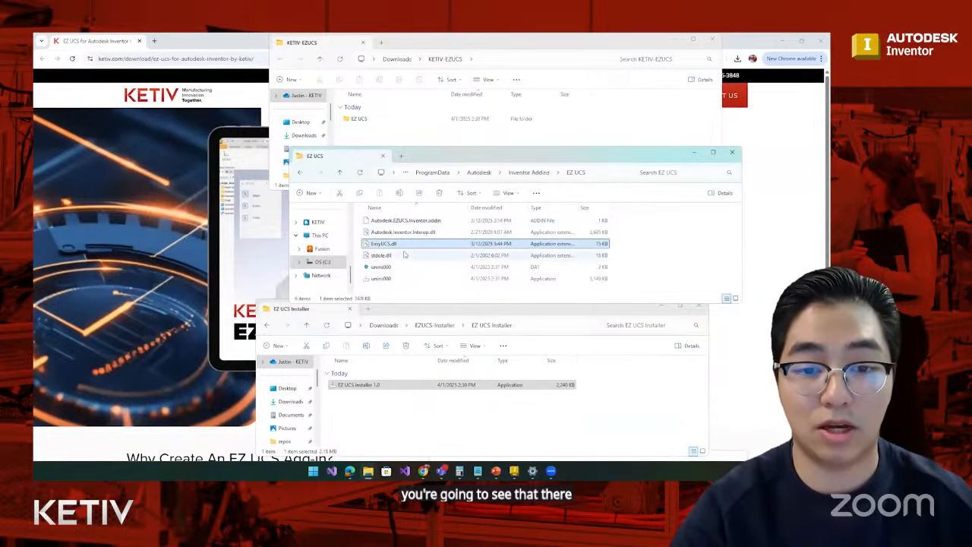
{"action": "left_click", "coordinate": [404, 255]}
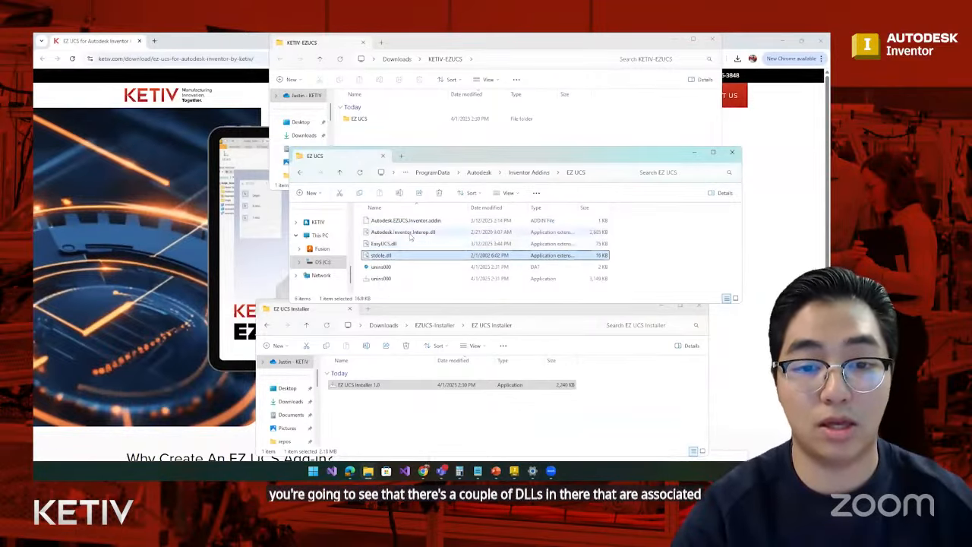
{"action": "left_click", "coordinate": [384, 278]}
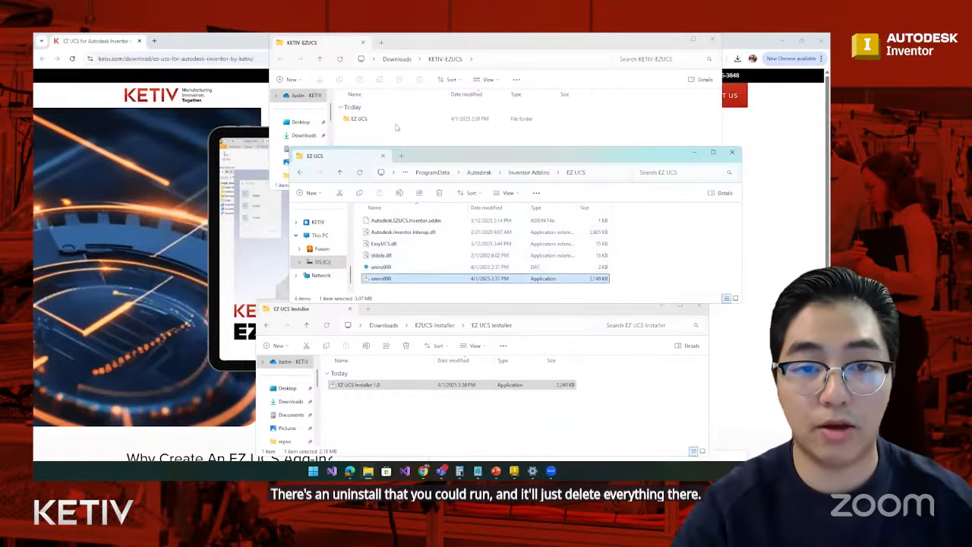
{"action": "left_click", "coordinate": [526, 173]}
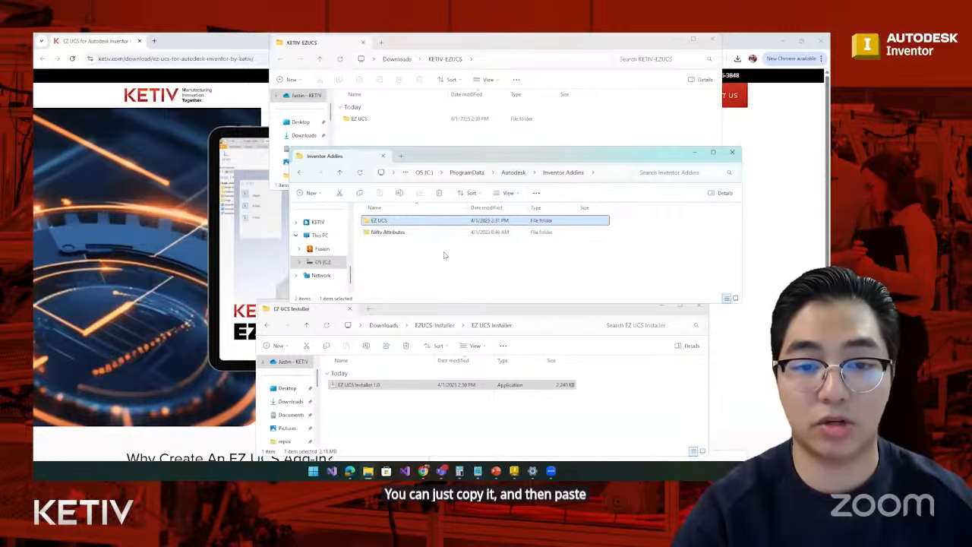
{"action": "double_click", "coordinate": [403, 221]}
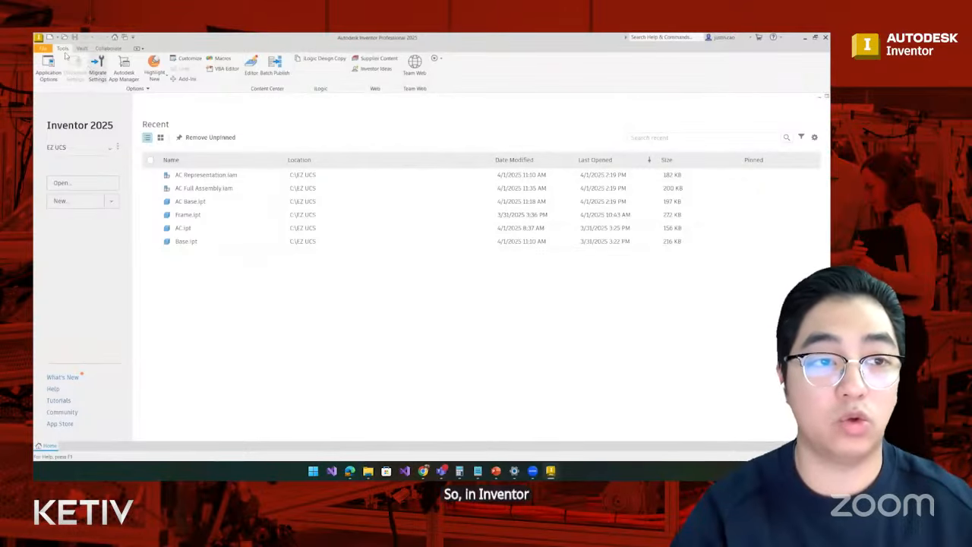
- In Inventor's Add-In Manager, unblock the EasyUCS add-in, set it to loaded with automatic loading, and apply the settings
{"action": "left_click", "coordinate": [186, 79]}
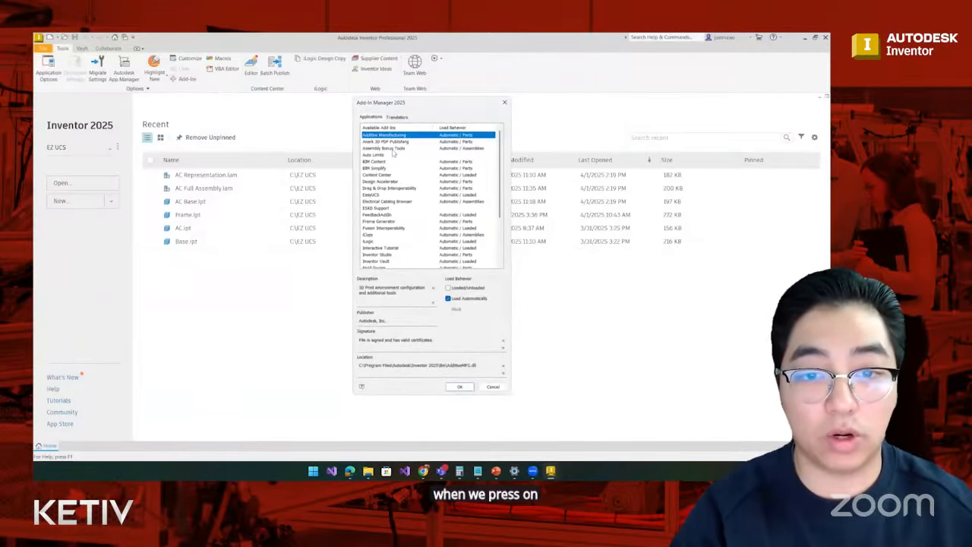
{"action": "left_click", "coordinate": [387, 195]}
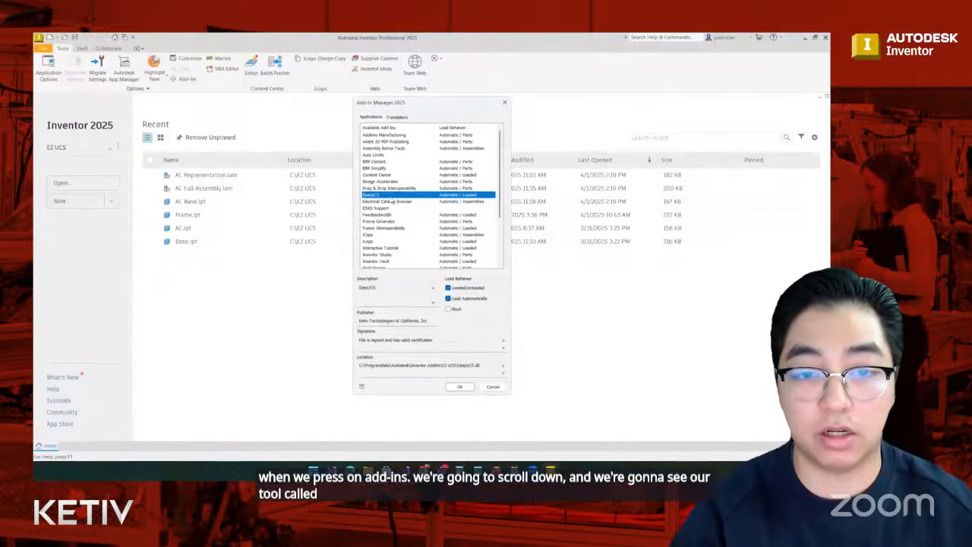
{"action": "left_click", "coordinate": [447, 307]}
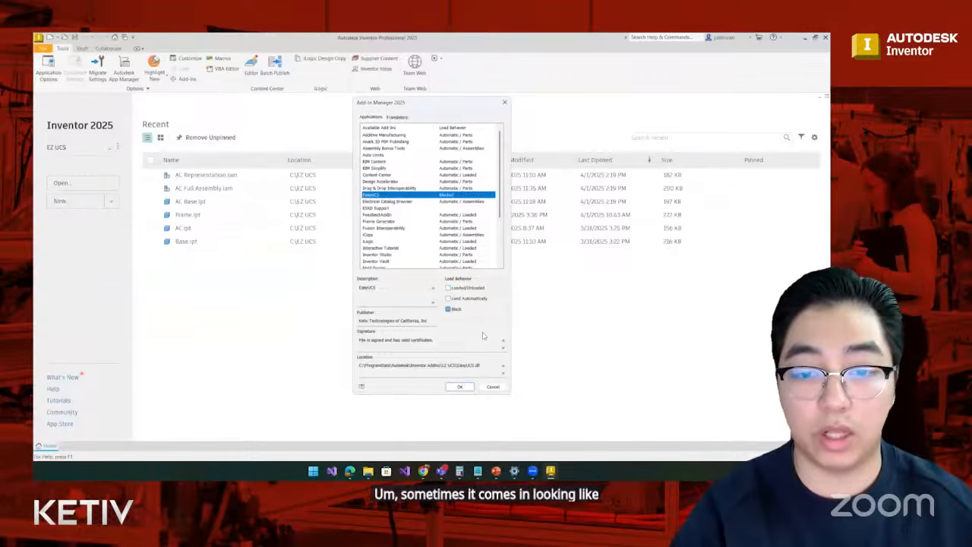
{"action": "left_click", "coordinate": [448, 309]}
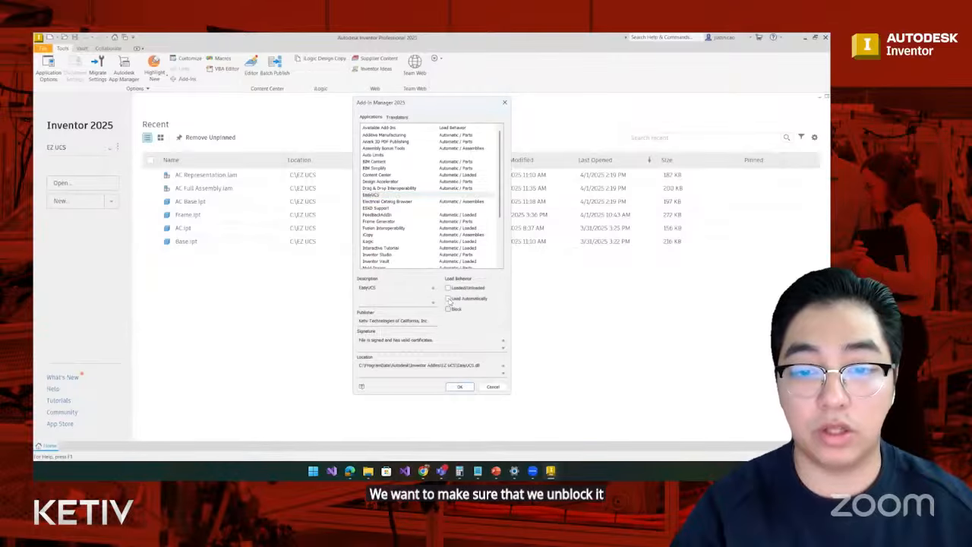
{"action": "left_click", "coordinate": [448, 299]}
{"action": "left_click", "coordinate": [448, 287]}
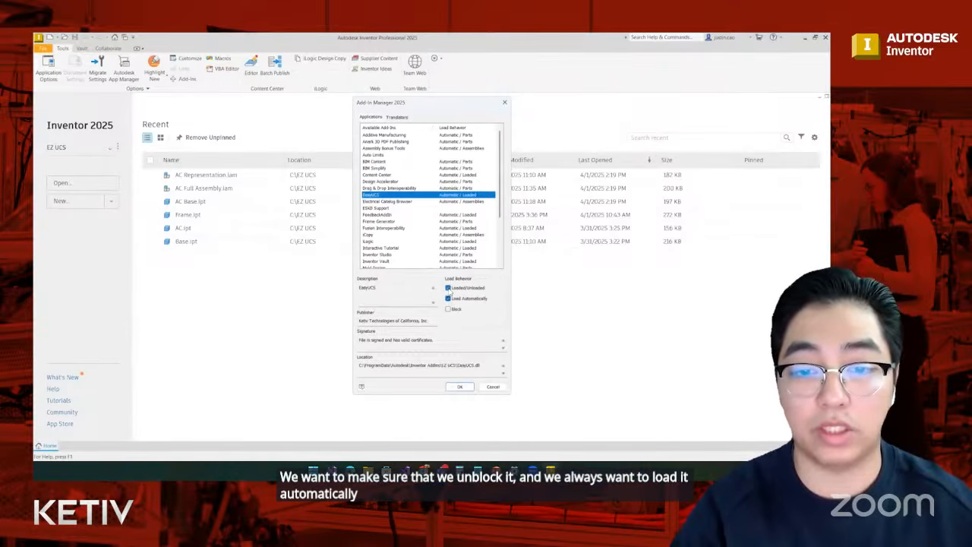
{"action": "left_click", "coordinate": [461, 387]}
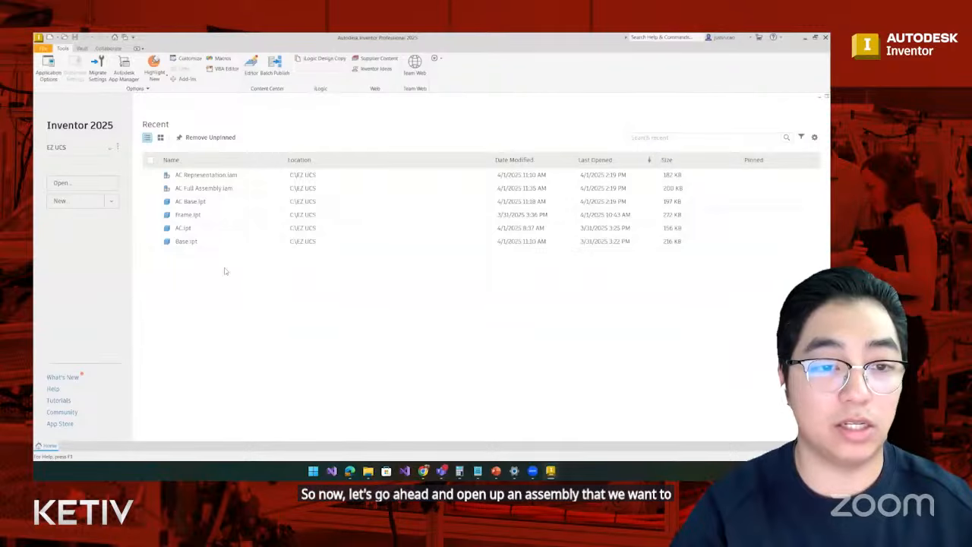
- Open the recent assembly AC Representation.iam and inspect its origin Center Point from several sides
{"action": "left_click", "coordinate": [218, 178]}
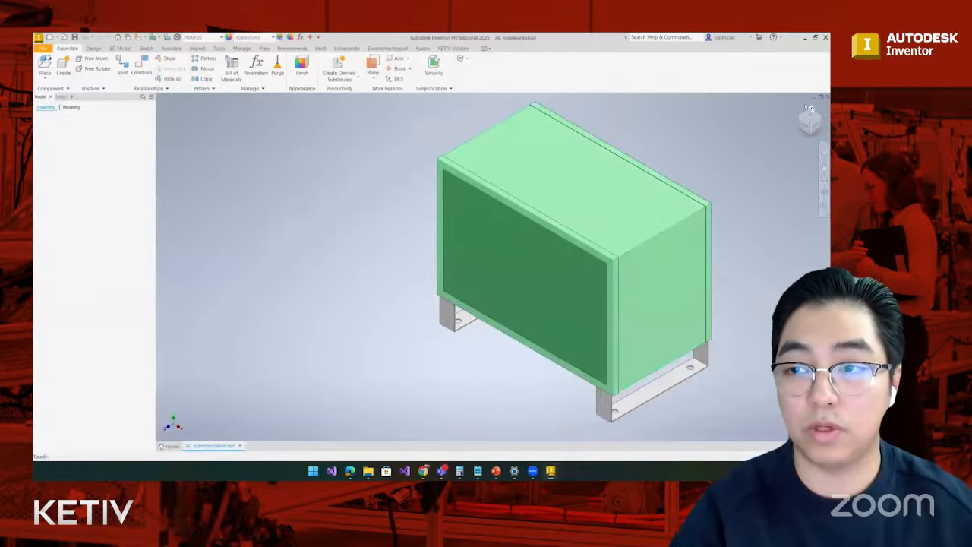
{"action": "left_click", "coordinate": [798, 106]}
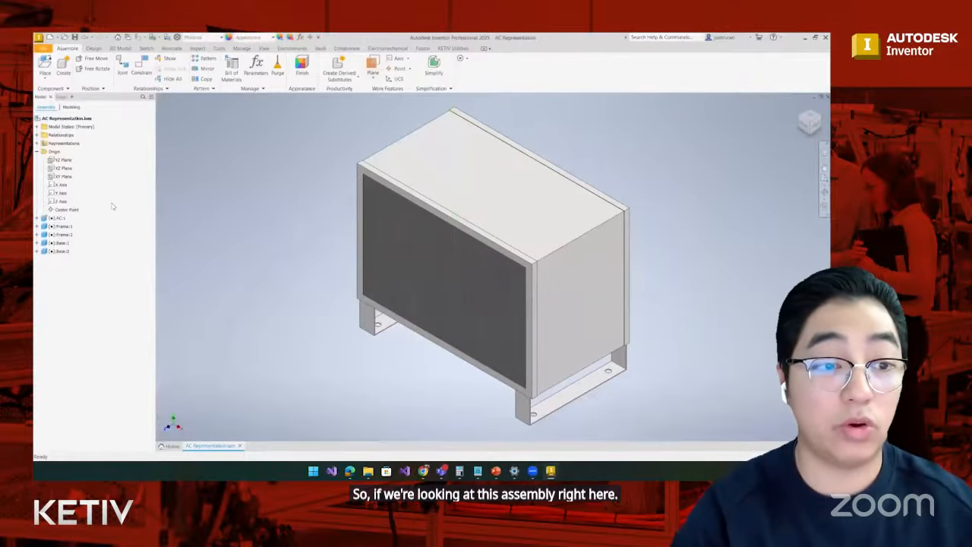
{"action": "left_click", "coordinate": [67, 209]}
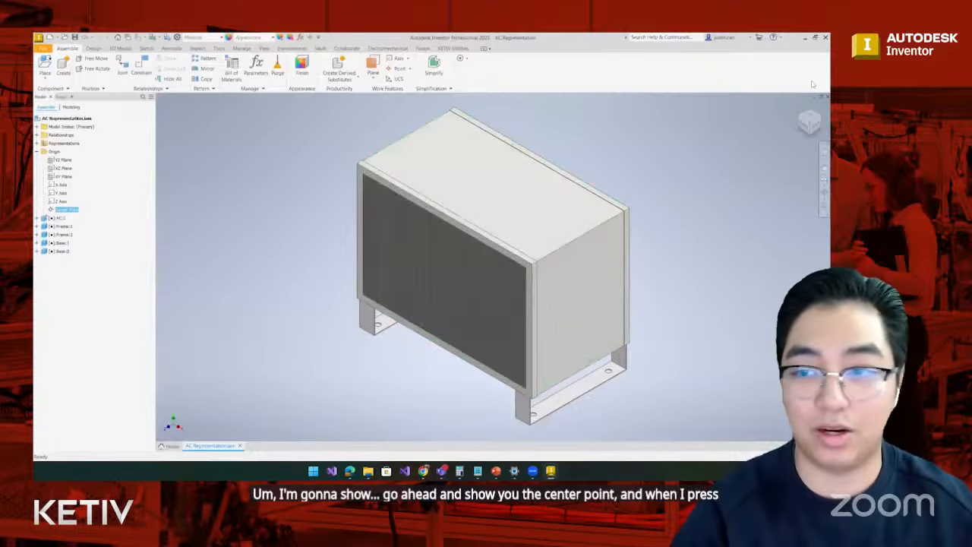
{"action": "left_click", "coordinate": [807, 120]}
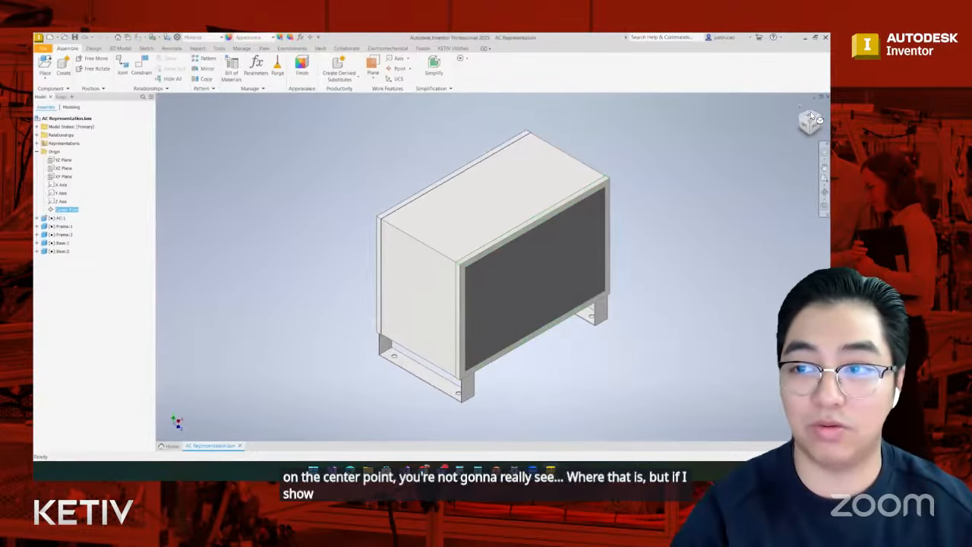
{"action": "left_click_drag", "start_coordinate": [815, 119], "coordinate": [731, 186]}
{"action": "left_click", "coordinate": [810, 115]}
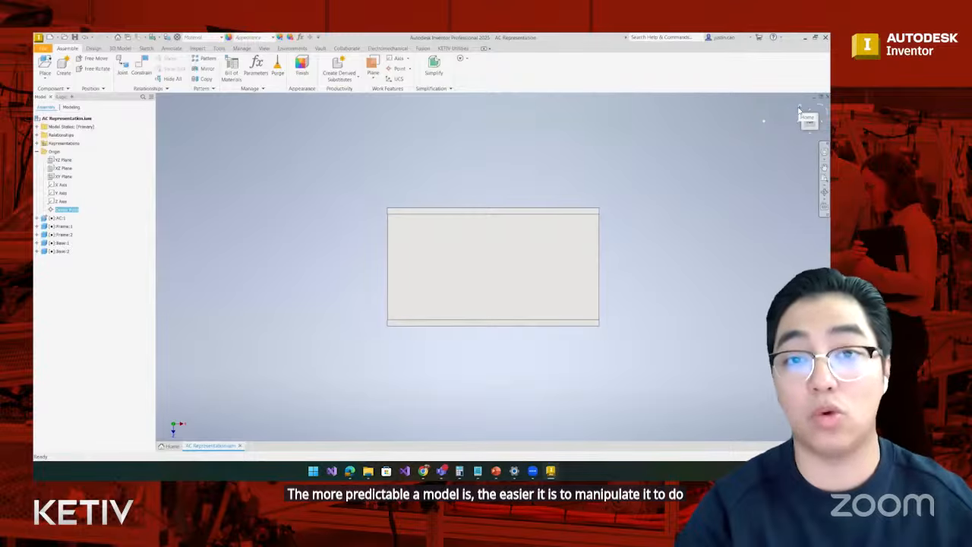
{"action": "left_click", "coordinate": [800, 111]}
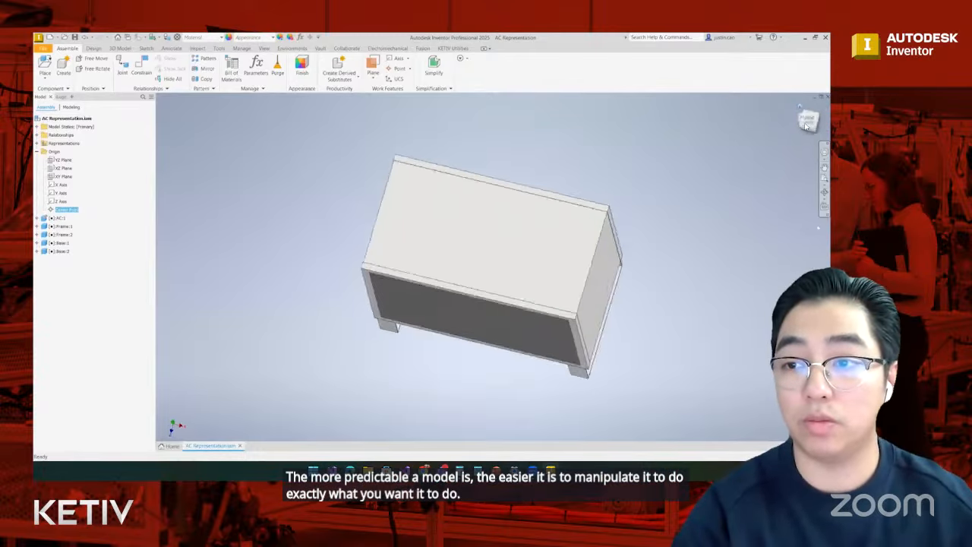
- From the front view, highlight all the origin planes and axes to check where they sit relative to the AC assembly
{"action": "left_click", "coordinate": [803, 127]}
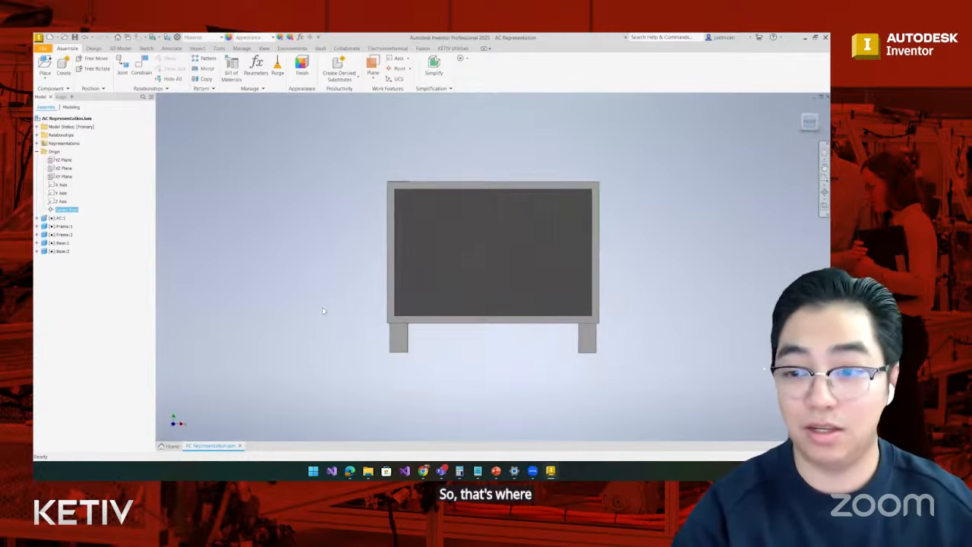
{"action": "left_click", "coordinate": [65, 160], "text": "shift"}
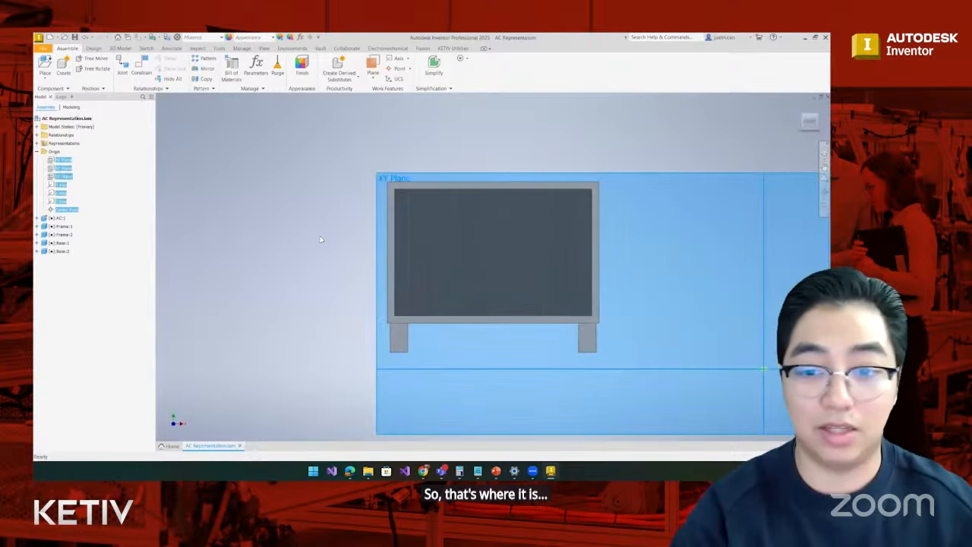
{"action": "scroll", "coordinate": [426, 237], "scroll_direction": "down", "scroll_amount": 3}
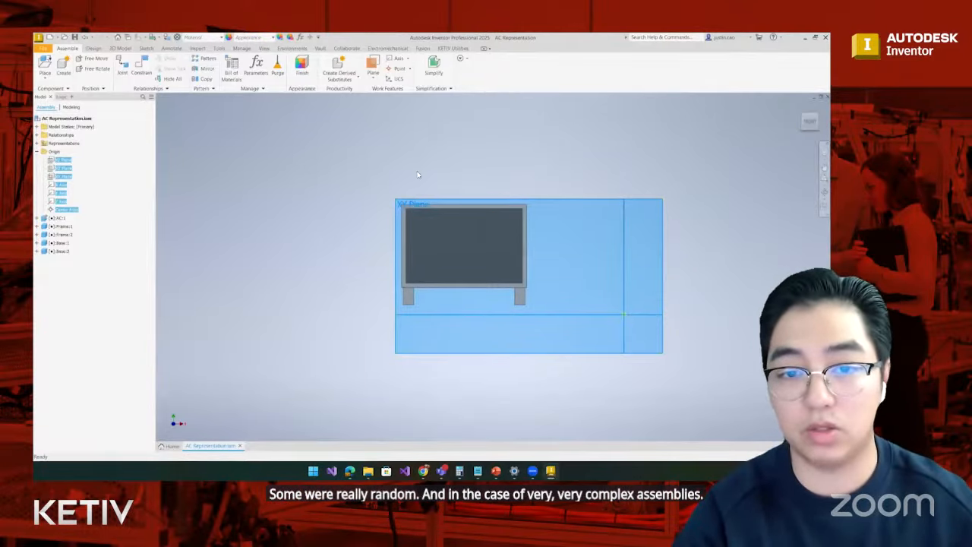
{"action": "left_click", "coordinate": [369, 200]}
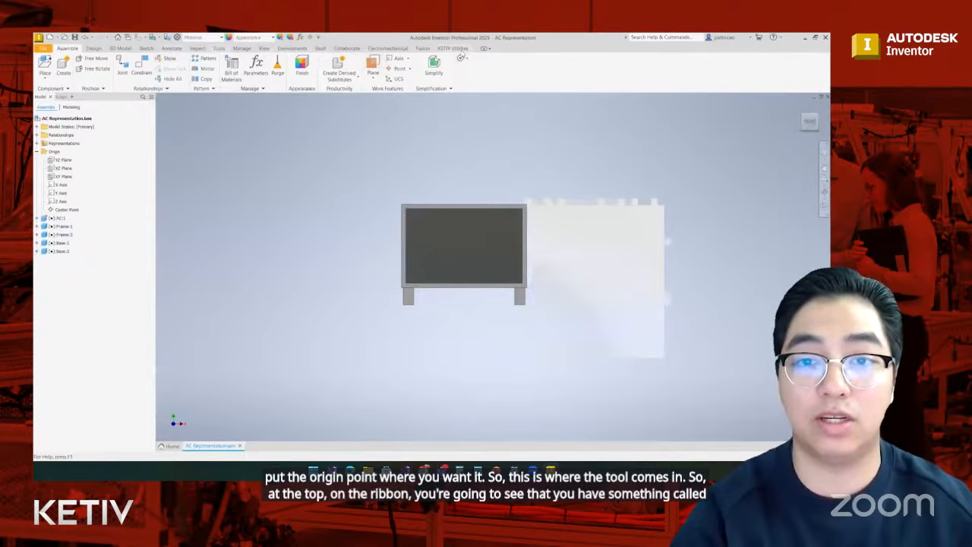
- Start the EZ UCS tool and check its About information, including the version
{"action": "left_click", "coordinate": [456, 48]}
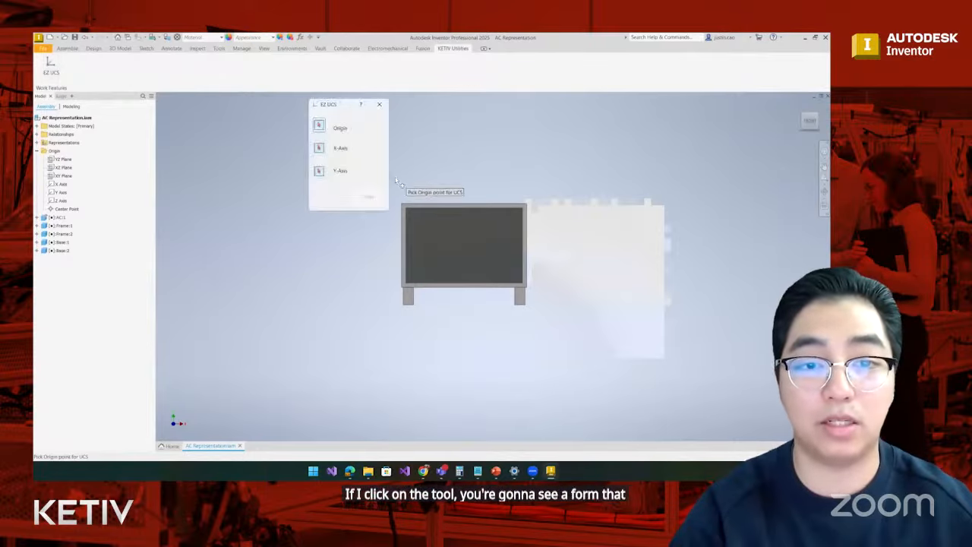
{"action": "left_click", "coordinate": [360, 105]}
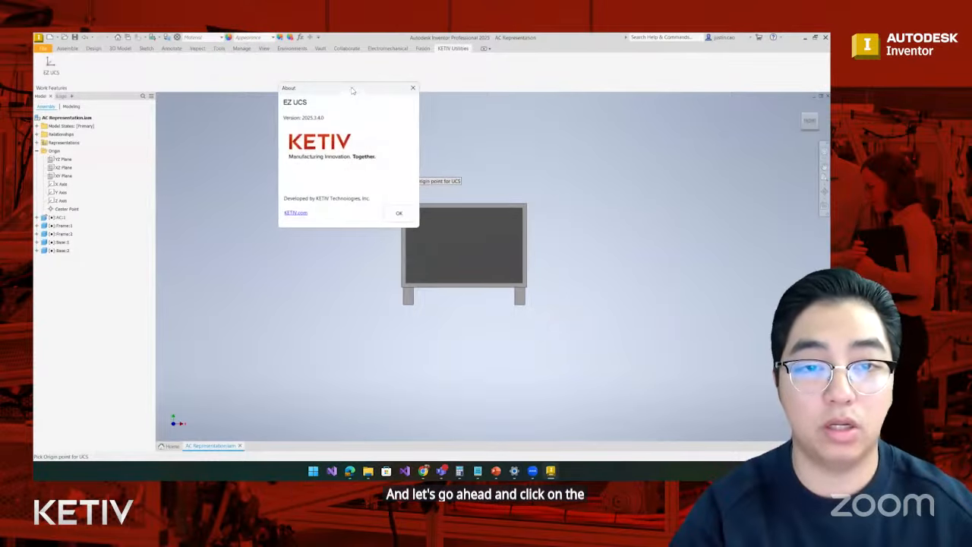
{"action": "left_click_drag", "start_coordinate": [357, 91], "coordinate": [476, 71]}
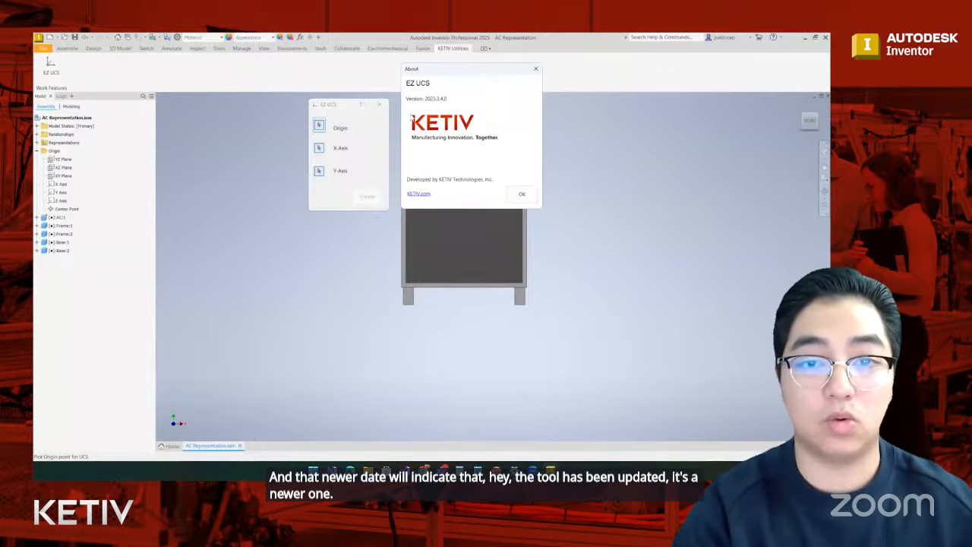
{"action": "left_click", "coordinate": [521, 194]}
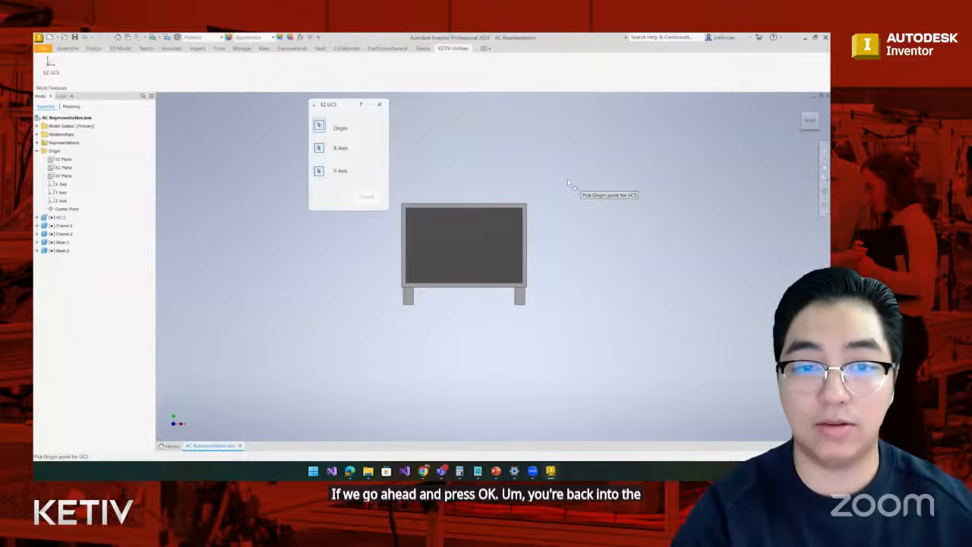
- Set the UCS origin at the lower inner corner of the front frame, beside the corner leg, from an isometric view
{"action": "left_click", "coordinate": [808, 118]}
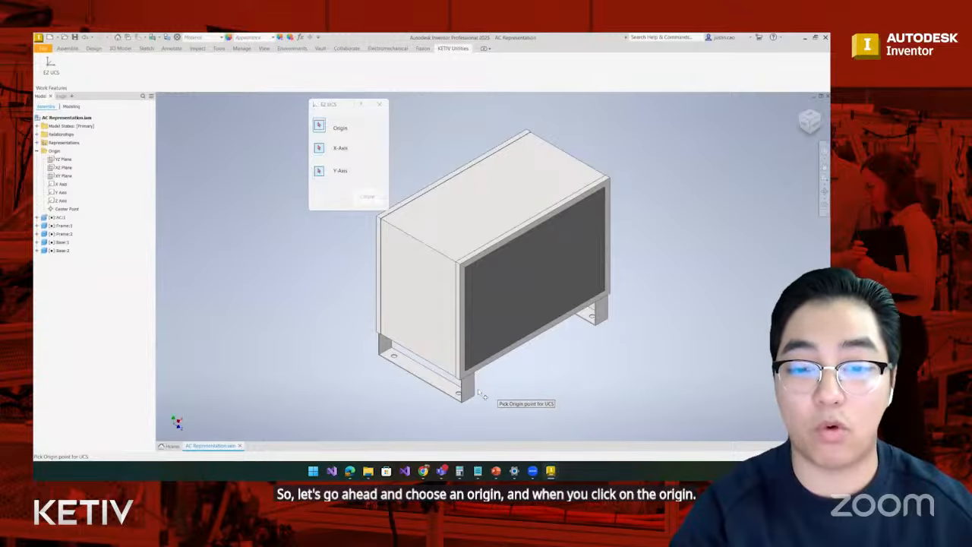
{"action": "scroll", "coordinate": [470, 388], "scroll_direction": "up", "scroll_amount": 8}
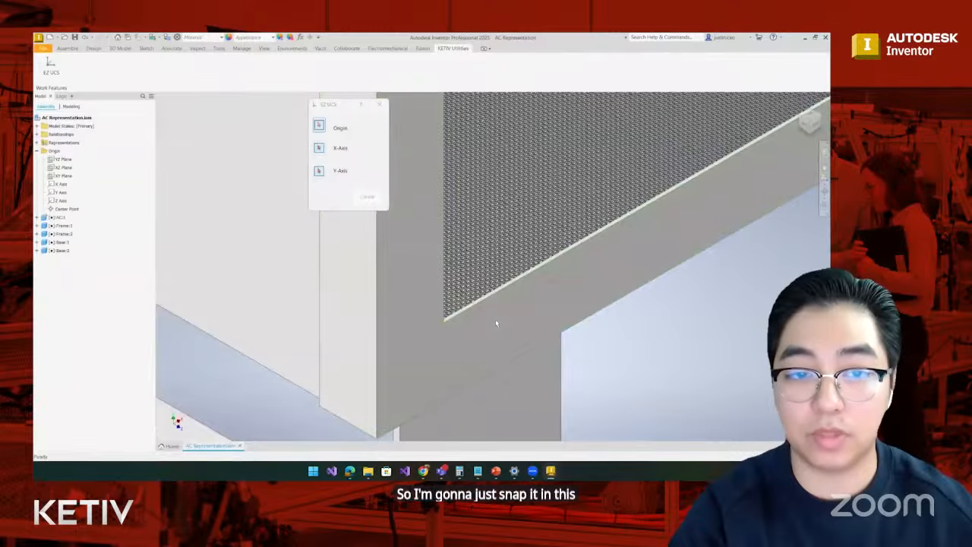
{"action": "scroll", "coordinate": [495, 319], "scroll_direction": "down", "scroll_amount": 3}
{"action": "scroll", "coordinate": [495, 320], "scroll_direction": "down", "scroll_amount": 6}
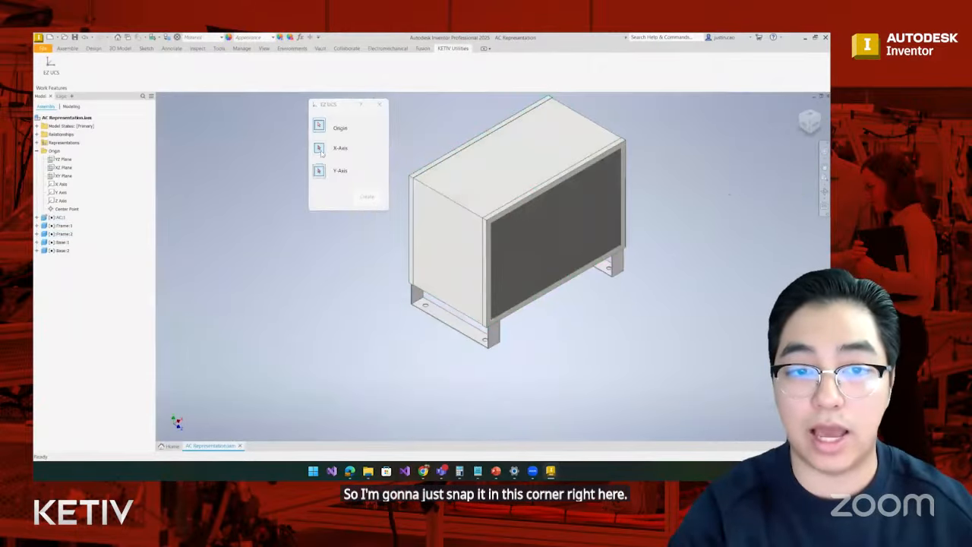
- Set the X-axis direction of the UCS normal to the front face of the frame around the grille
{"action": "left_click", "coordinate": [318, 148]}
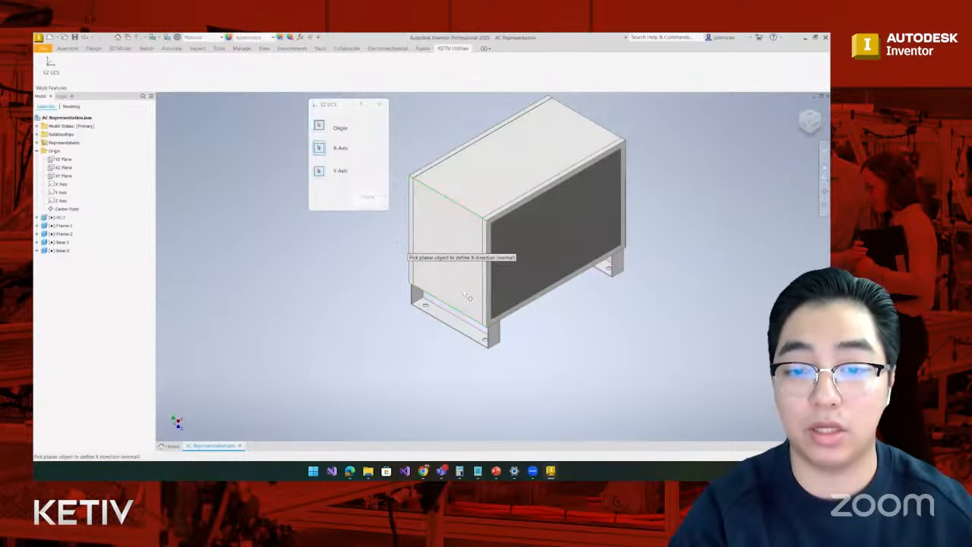
{"action": "scroll", "coordinate": [501, 324], "scroll_direction": "up", "scroll_amount": 4}
{"action": "scroll", "coordinate": [501, 324], "scroll_direction": "up", "scroll_amount": 3}
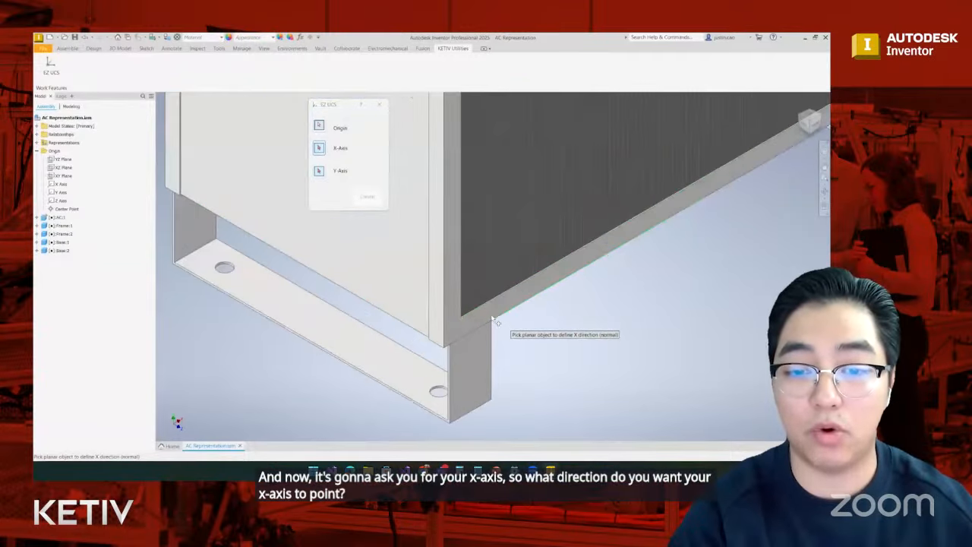
{"action": "left_click", "coordinate": [497, 320]}
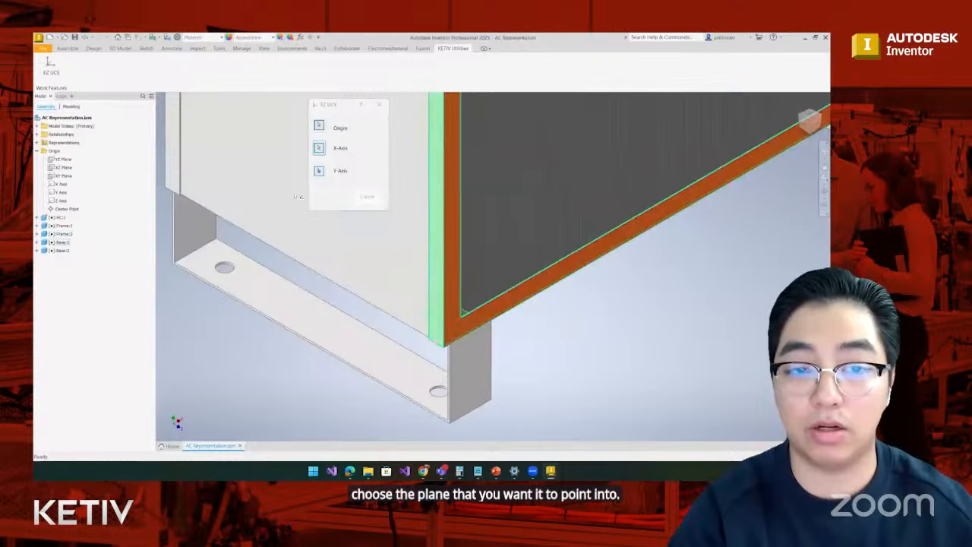
- Set the Y-axis direction normal to the top face of the front frame and create the UCS
{"action": "scroll", "coordinate": [448, 328], "scroll_direction": "down", "scroll_amount": 5}
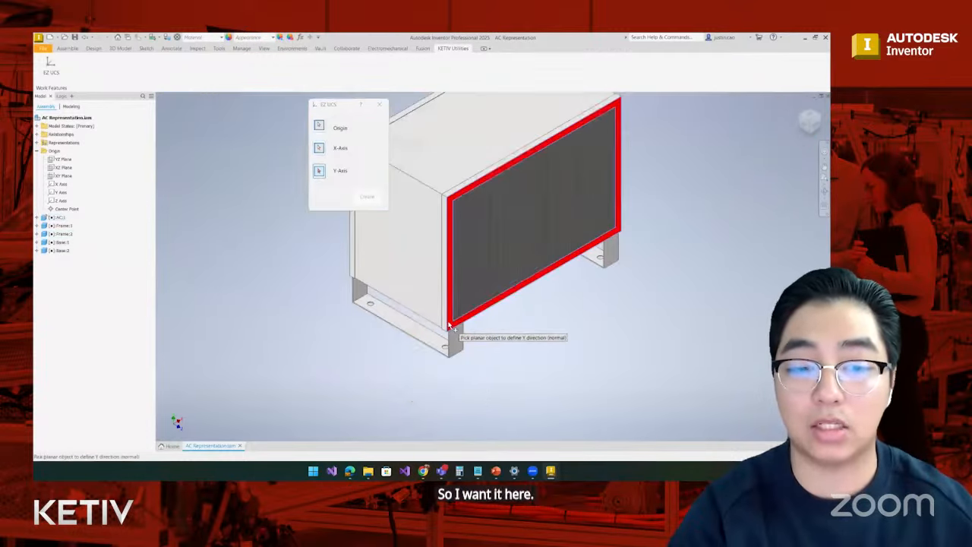
{"action": "scroll", "coordinate": [444, 200], "scroll_direction": "up", "scroll_amount": 5}
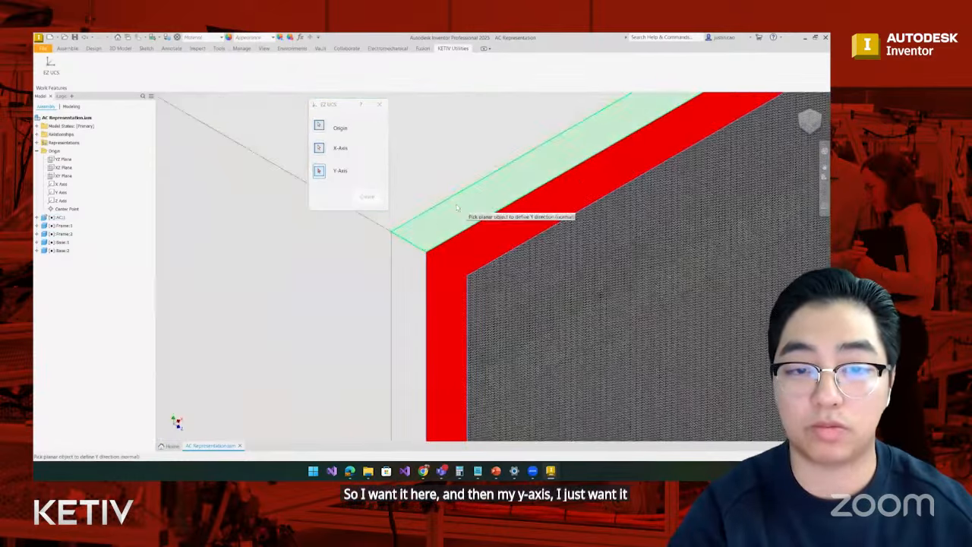
{"action": "left_click", "coordinate": [462, 210]}
{"action": "scroll", "coordinate": [463, 210], "scroll_direction": "down", "scroll_amount": 5}
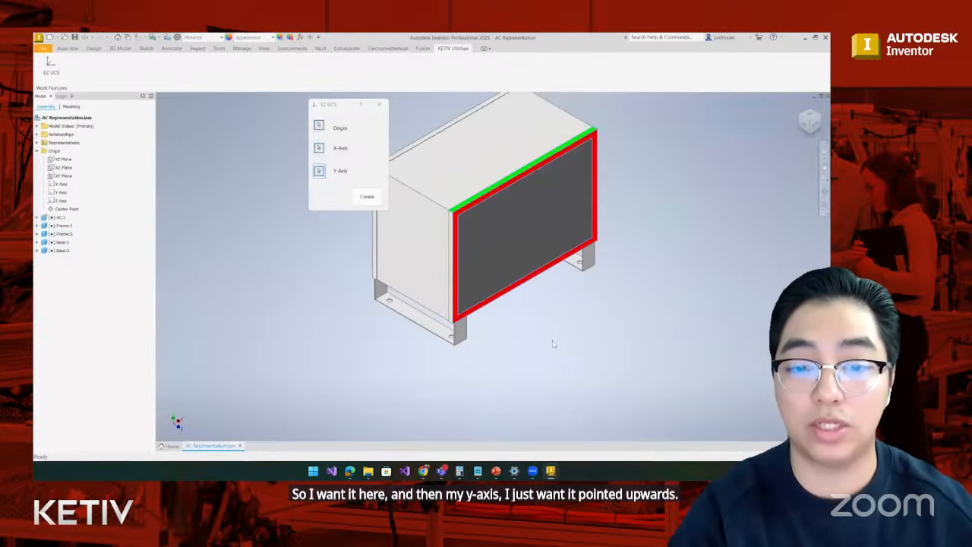
{"action": "left_click", "coordinate": [367, 196]}
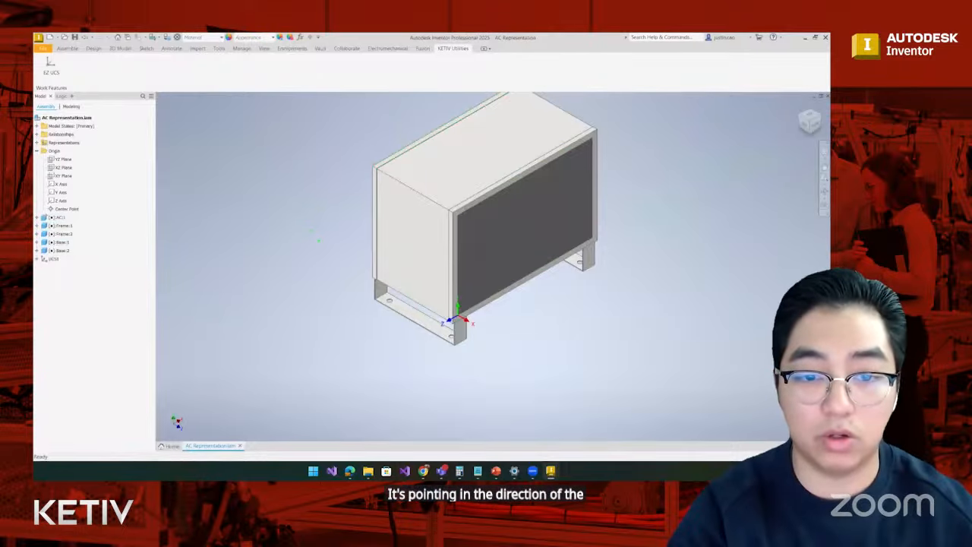
- Try to pick the center of the base's front mounting hole as the origin of another UCS
{"action": "left_click_drag", "start_coordinate": [317, 241], "coordinate": [508, 318]}
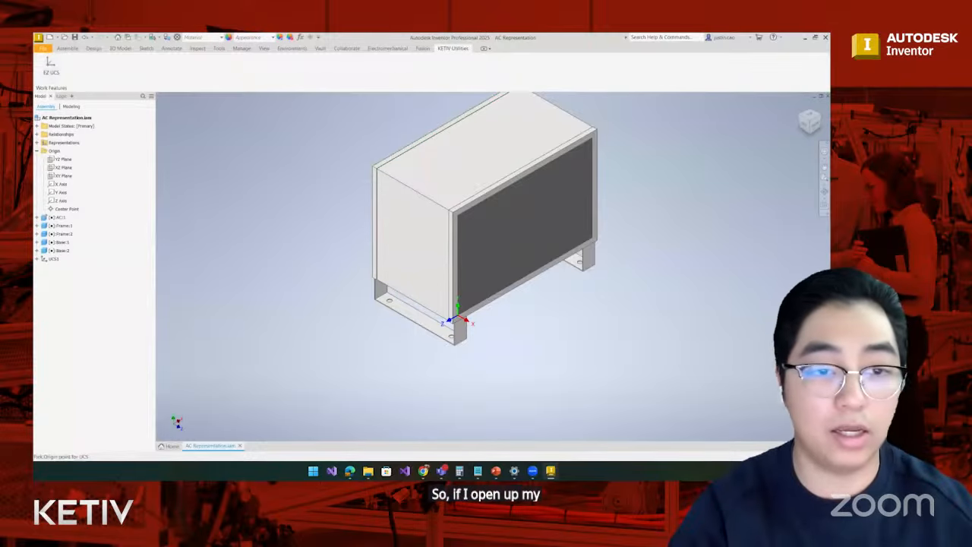
{"action": "scroll", "coordinate": [460, 349], "scroll_direction": "up", "scroll_amount": 4}
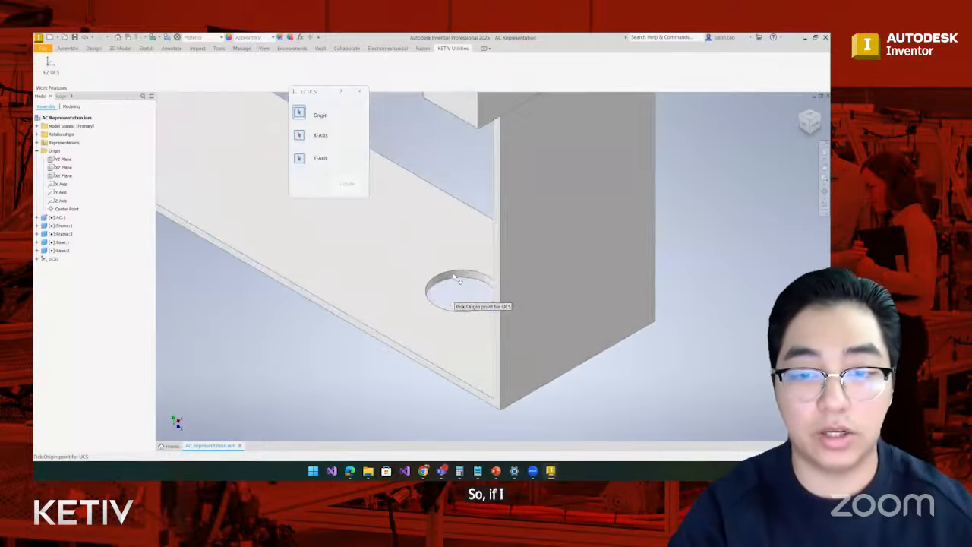
{"action": "scroll", "coordinate": [451, 295], "scroll_direction": "up", "scroll_amount": 3}
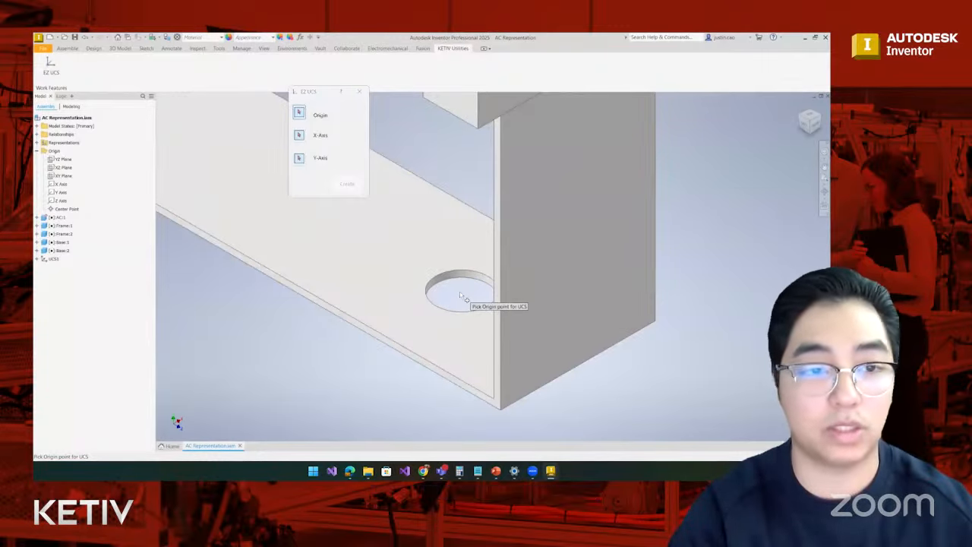
{"action": "left_click", "coordinate": [359, 91]}
- Start a 2D sketch on the upper face of the base flange that contains the mounting hole
{"action": "left_click", "coordinate": [146, 48]}
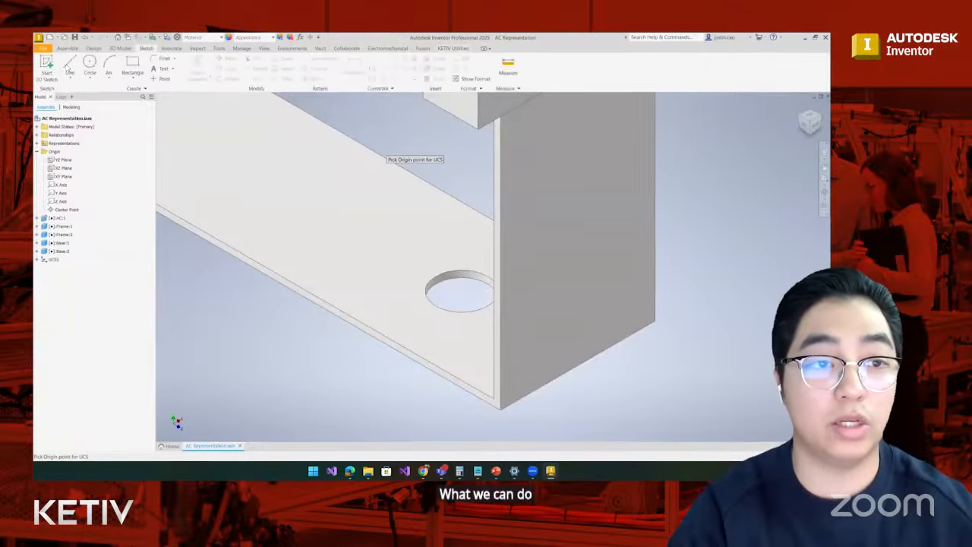
{"action": "left_click", "coordinate": [46, 67]}
{"action": "left_click", "coordinate": [423, 261]}
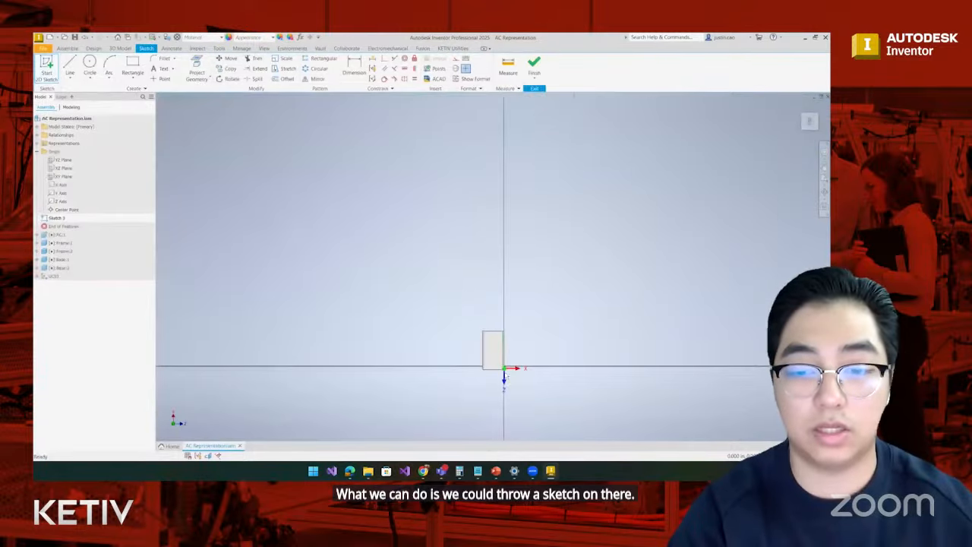
- Project the circular edge of the front mounting hole into the sketch and finish the sketch
{"action": "middle_click_drag", "start_coordinate": [507, 388], "coordinate": [511, 391], "text": "shift"}
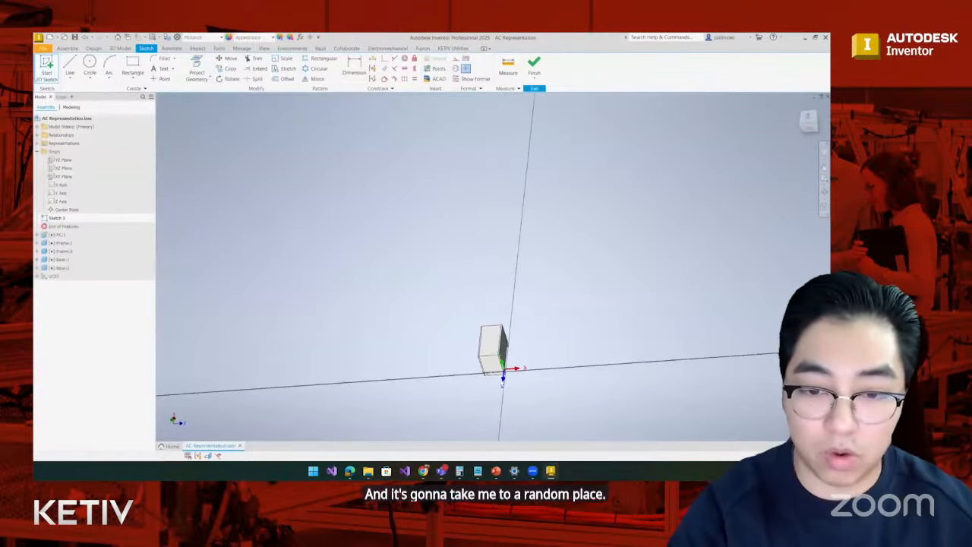
{"action": "scroll", "coordinate": [511, 391], "scroll_direction": "up", "scroll_amount": 3}
{"action": "scroll", "coordinate": [472, 344], "scroll_direction": "up", "scroll_amount": 4}
{"action": "scroll", "coordinate": [455, 281], "scroll_direction": "up", "scroll_amount": 6}
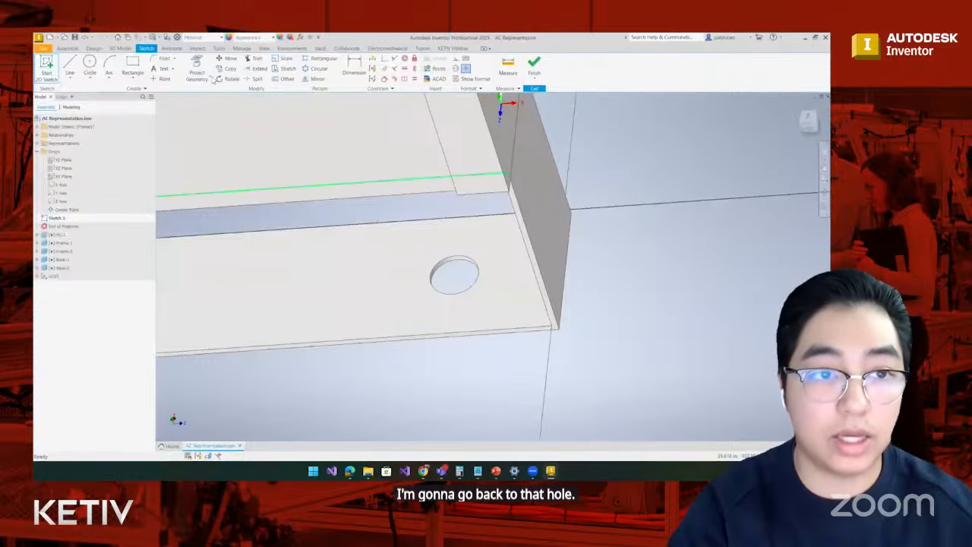
{"action": "left_click", "coordinate": [197, 68]}
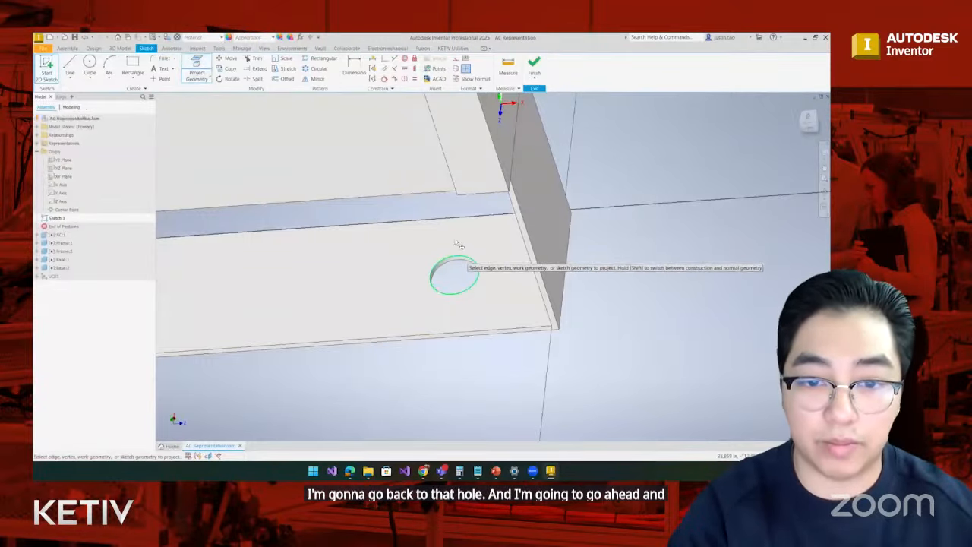
{"action": "left_click", "coordinate": [430, 267]}
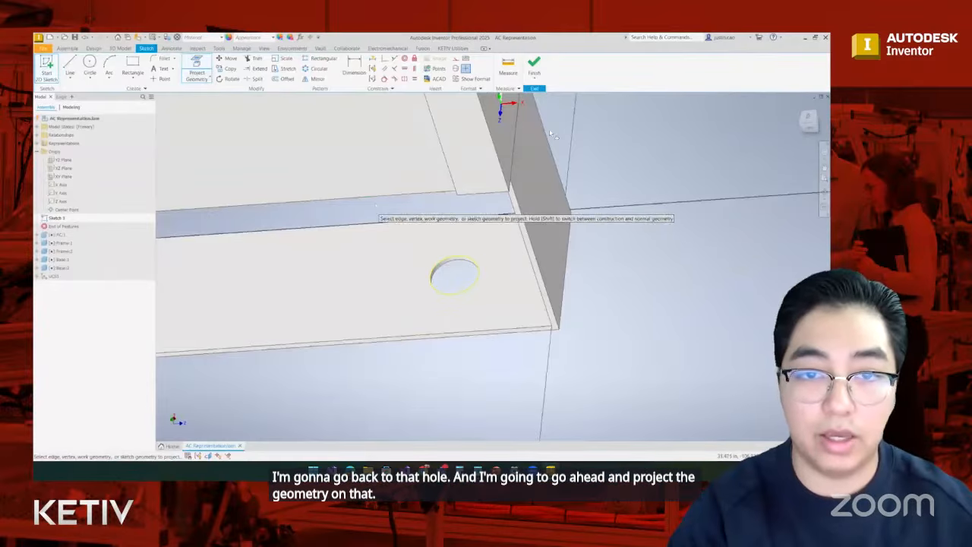
{"action": "left_click", "coordinate": [535, 67]}
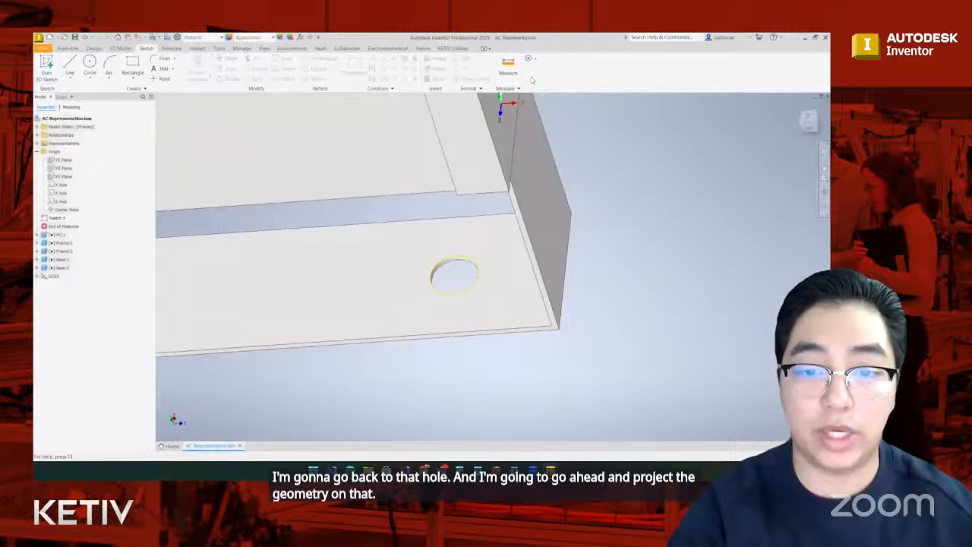
- Start another EZ UCS with the projected hole's center as its origin and the base leg's front face as its X-axis direction
{"action": "left_click", "coordinate": [799, 109]}
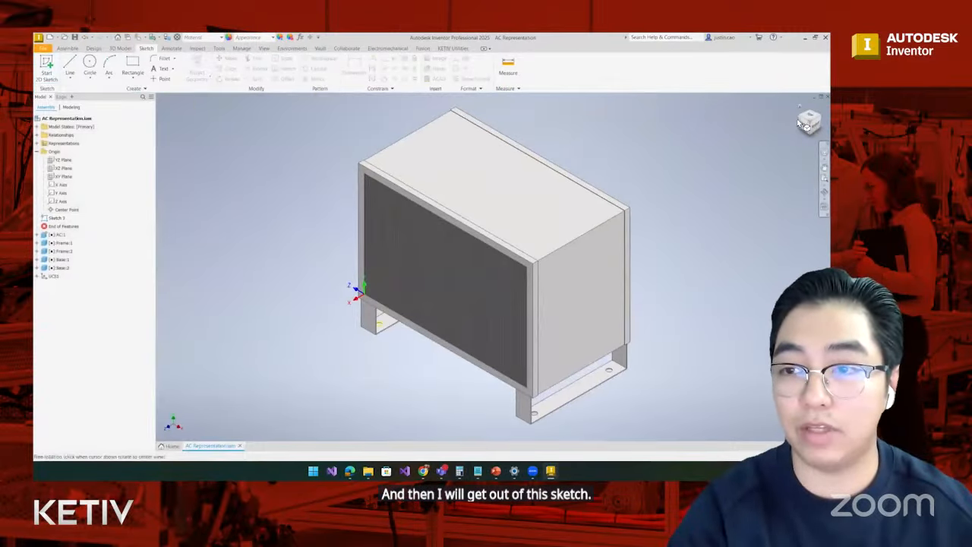
{"action": "left_click", "coordinate": [799, 125]}
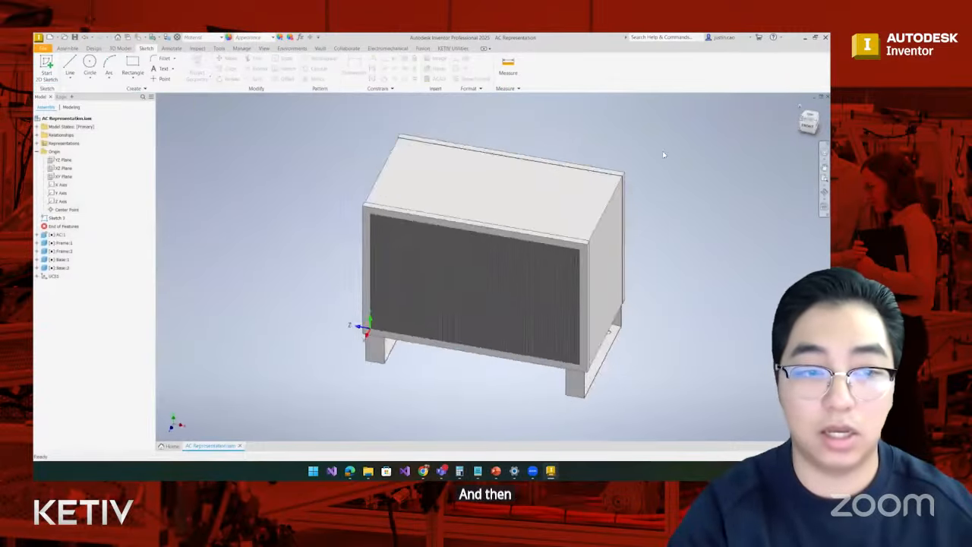
{"action": "left_click", "coordinate": [450, 49]}
{"action": "left_click", "coordinate": [50, 65]}
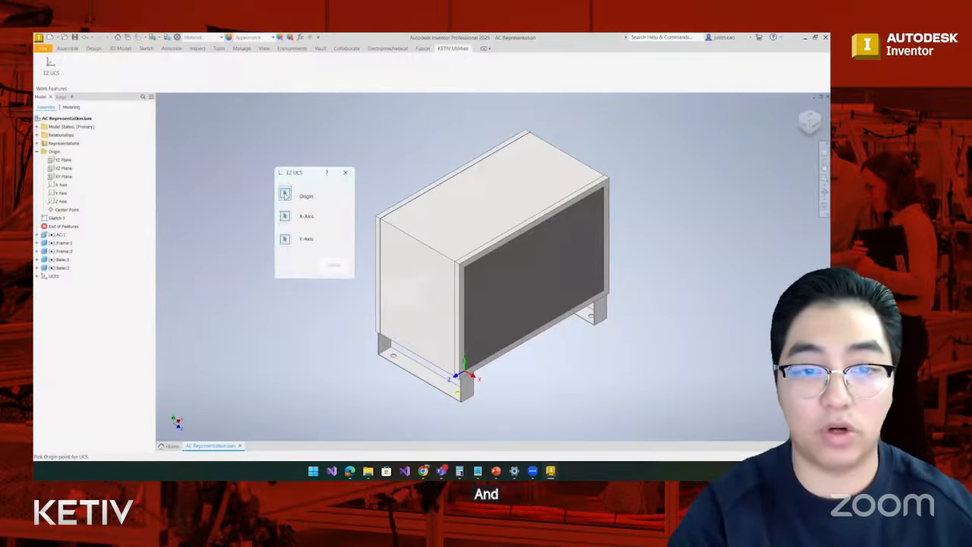
{"action": "scroll", "coordinate": [461, 401], "scroll_direction": "down", "scroll_amount": 5}
{"action": "scroll", "coordinate": [462, 401], "scroll_direction": "down", "scroll_amount": 3}
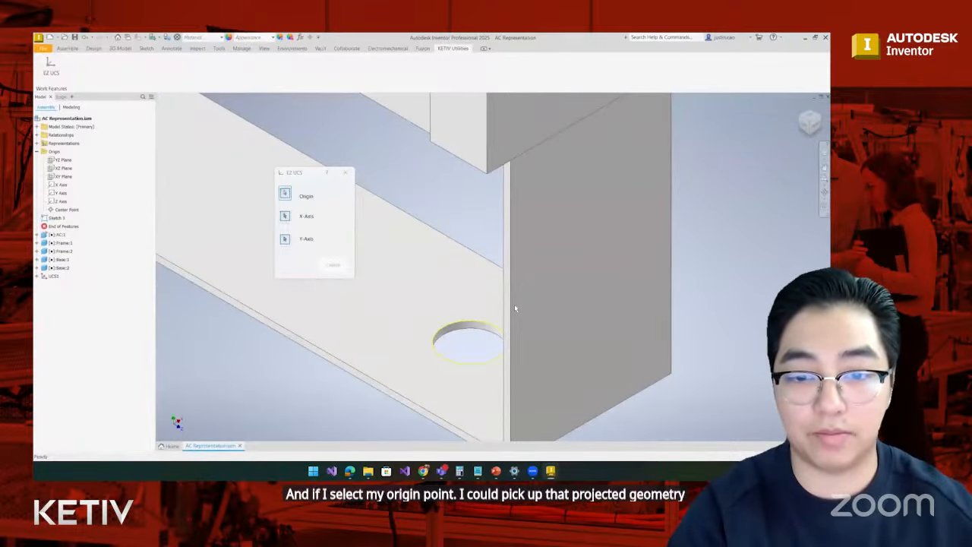
{"action": "left_click", "coordinate": [469, 342]}
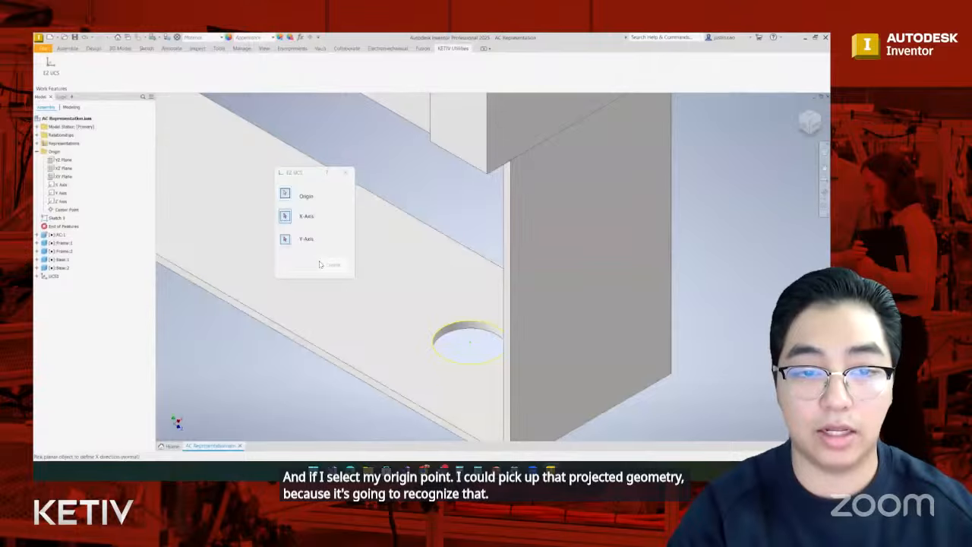
{"action": "scroll", "coordinate": [418, 301], "scroll_direction": "down", "scroll_amount": 3}
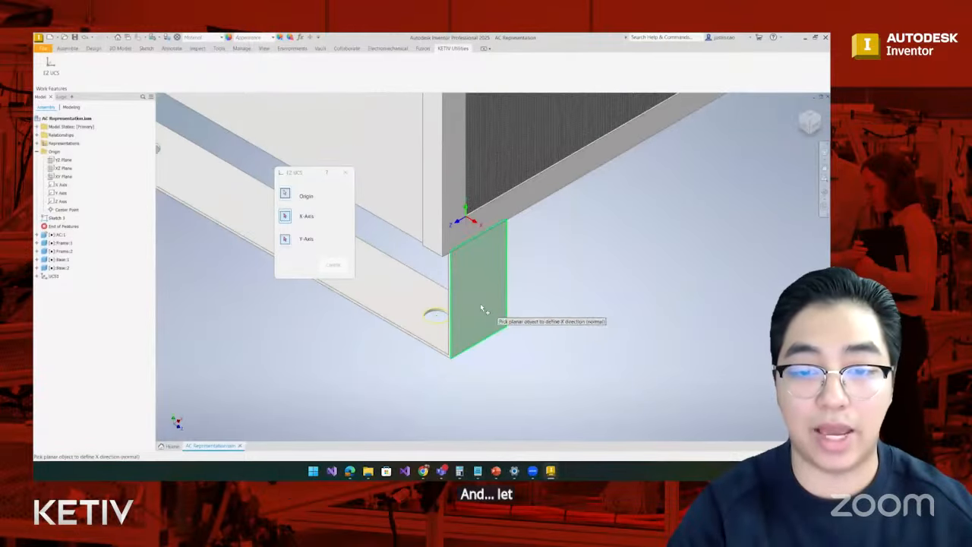
{"action": "left_click", "coordinate": [481, 305]}
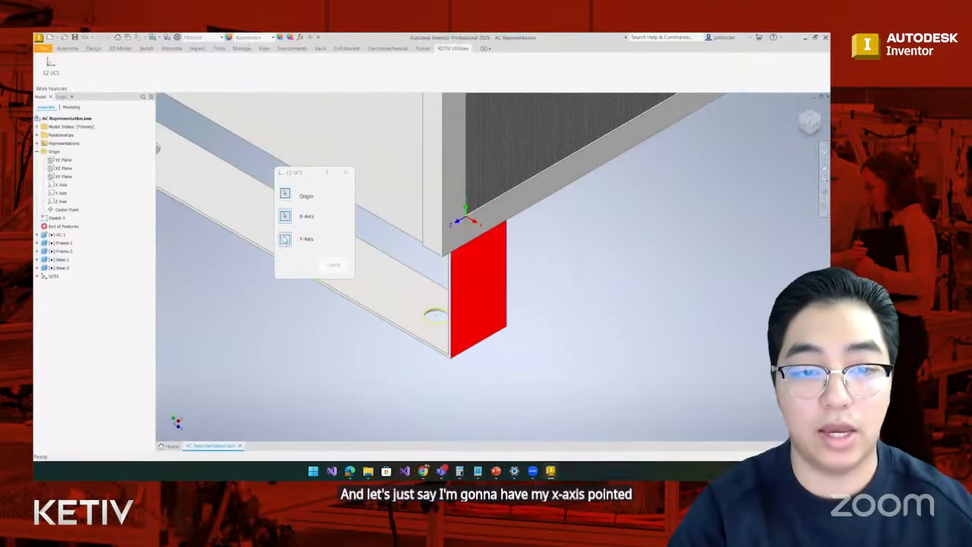
- Set the base flange's upper face as the Y-axis direction and create the UCS at the front mounting hole
{"action": "left_click", "coordinate": [404, 290]}
{"action": "left_click", "coordinate": [332, 265]}
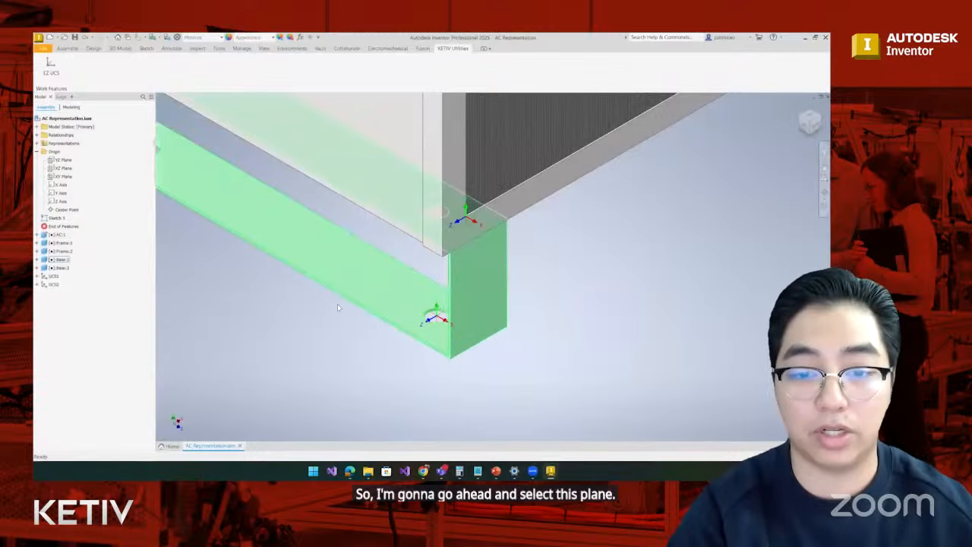
{"action": "scroll", "coordinate": [359, 378], "scroll_direction": "down", "scroll_amount": 2}
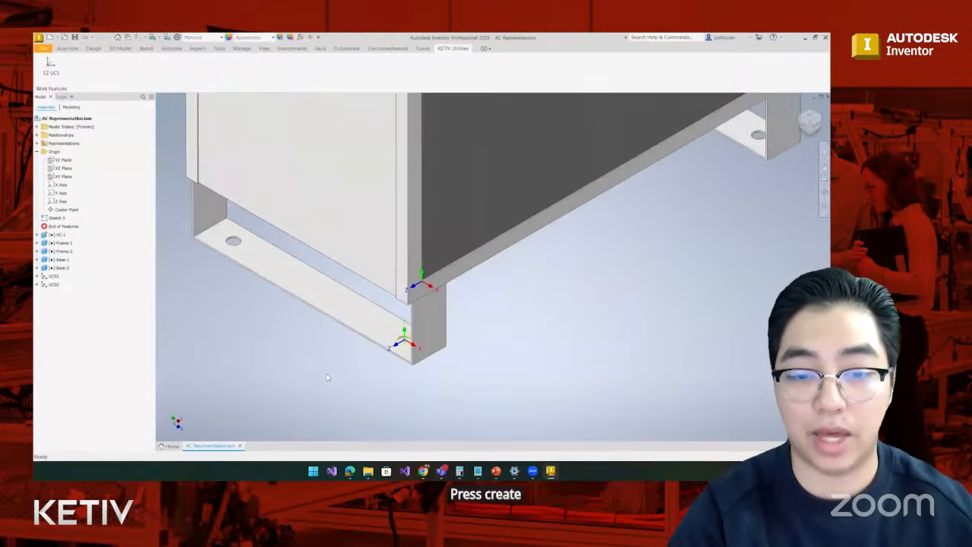
- Edit the existing sketch on the base flange, project the rear mounting hole's circular edge into it, and finish the sketch
{"action": "middle_click_drag", "start_coordinate": [291, 365], "coordinate": [334, 369]}
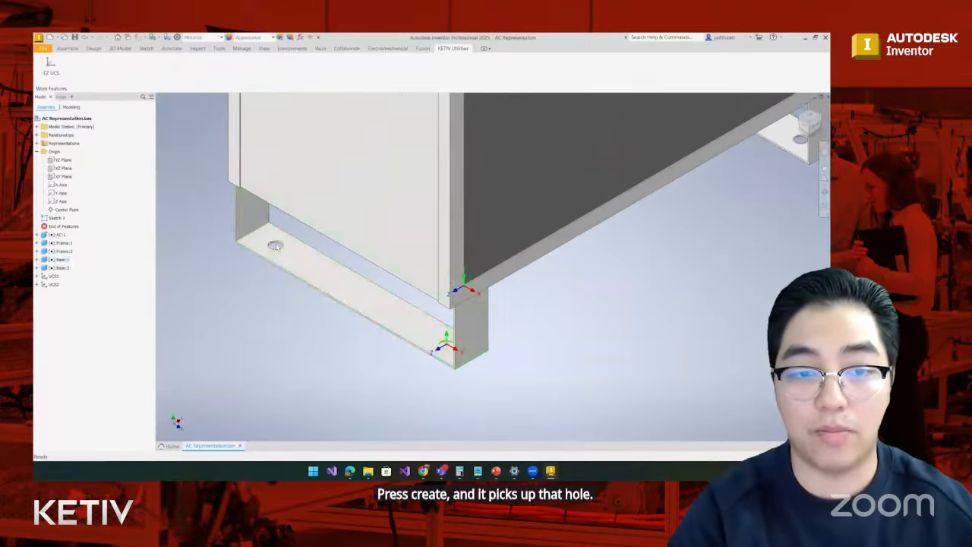
{"action": "double_click", "coordinate": [57, 218]}
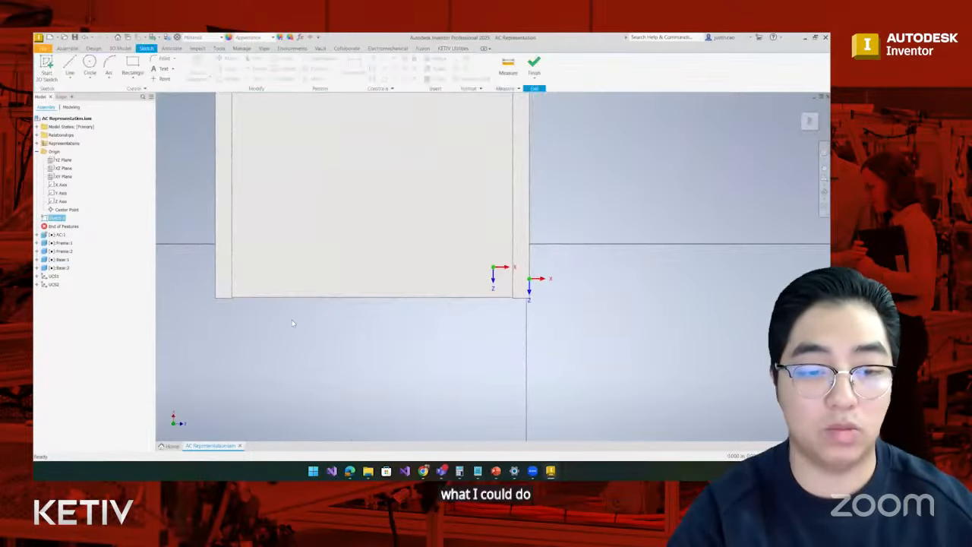
{"action": "middle_click_drag", "start_coordinate": [248, 306], "coordinate": [242, 266], "text": "shift"}
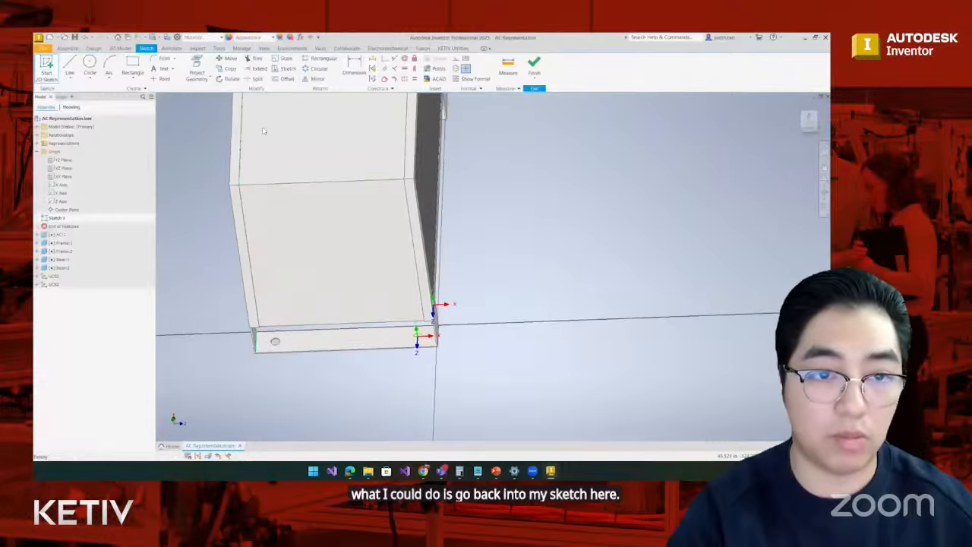
{"action": "left_click", "coordinate": [196, 72]}
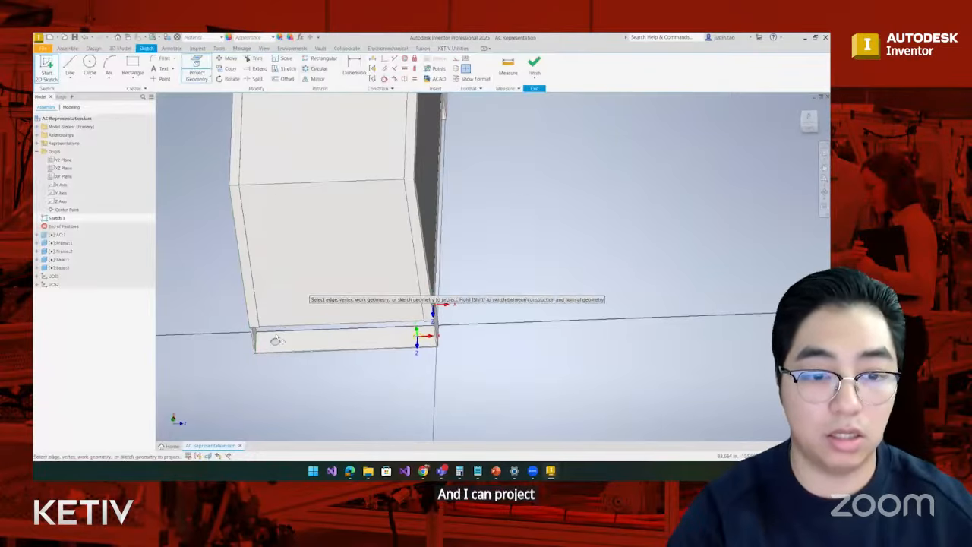
{"action": "left_click", "coordinate": [534, 67]}
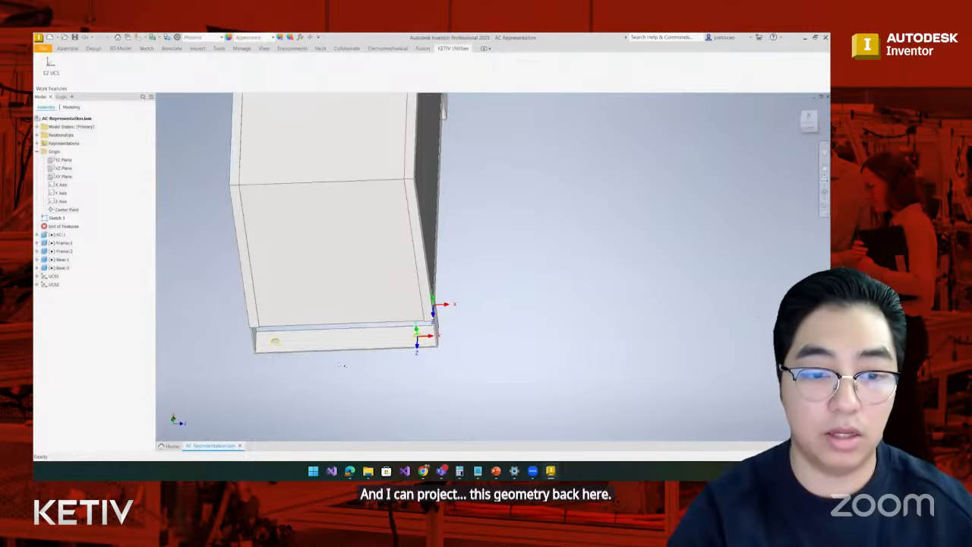
- Create an EZ UCS at the projected rear hole's center, using the leg's front face for X and the flange's upper face for Y
{"action": "left_click", "coordinate": [58, 66]}
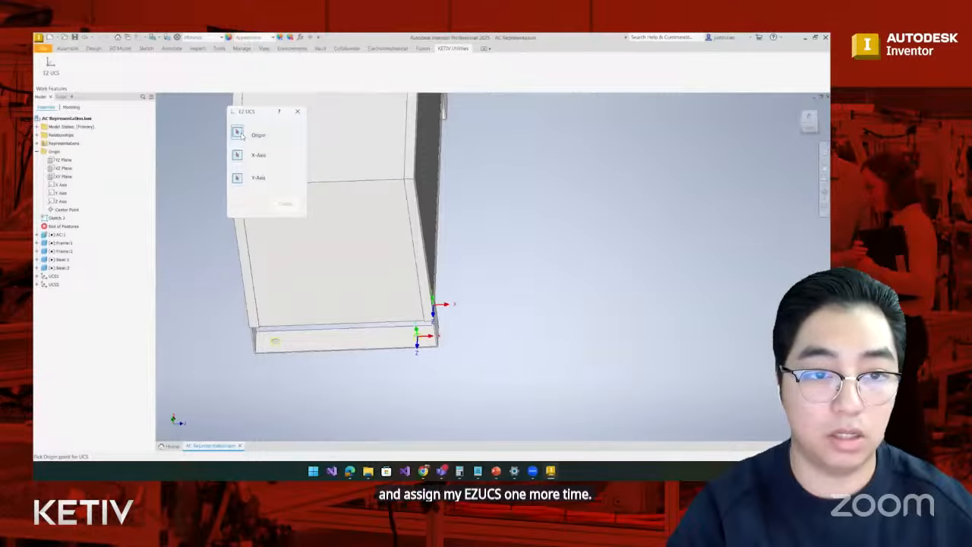
{"action": "left_click", "coordinate": [274, 341]}
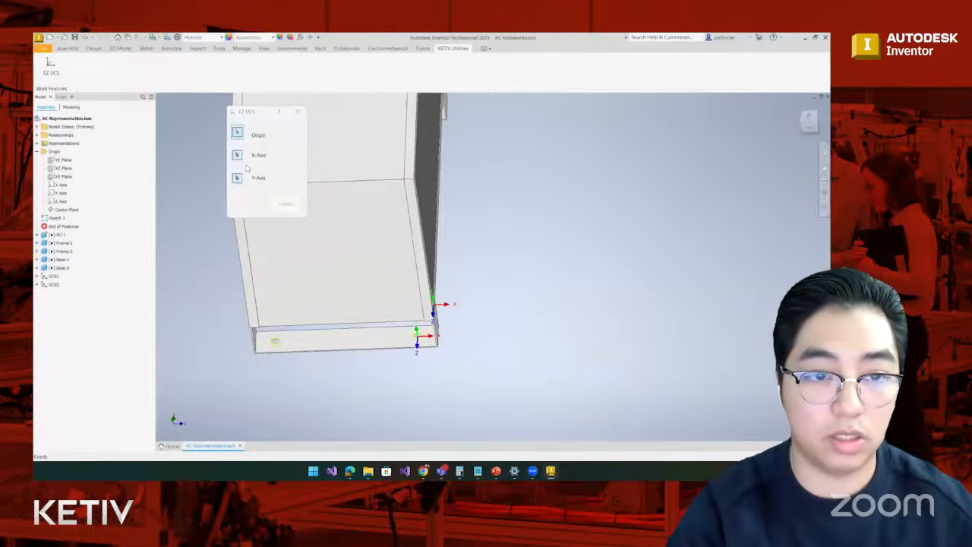
{"action": "left_click", "coordinate": [241, 157]}
{"action": "scroll", "coordinate": [442, 328], "scroll_direction": "up", "scroll_amount": 5}
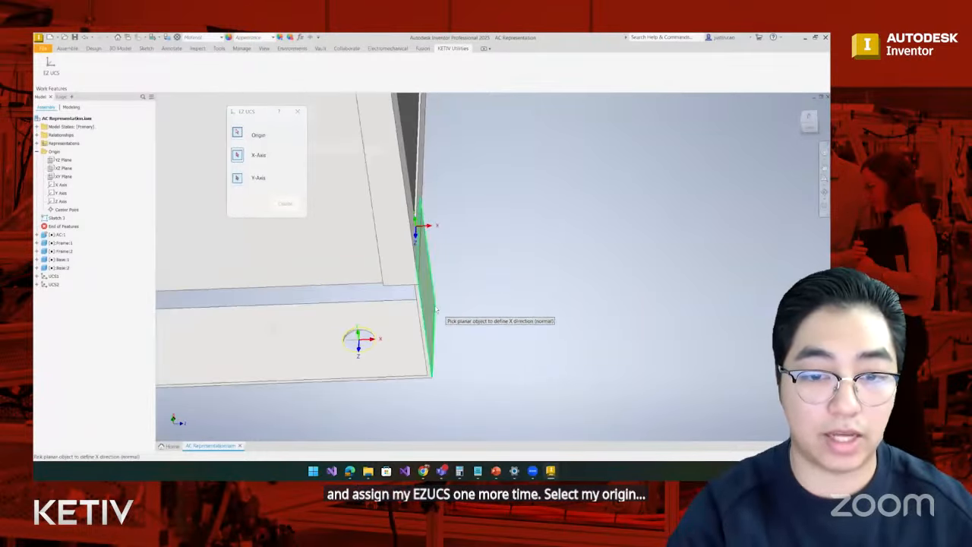
{"action": "left_click", "coordinate": [435, 310]}
{"action": "scroll", "coordinate": [435, 309], "scroll_direction": "down", "scroll_amount": 4}
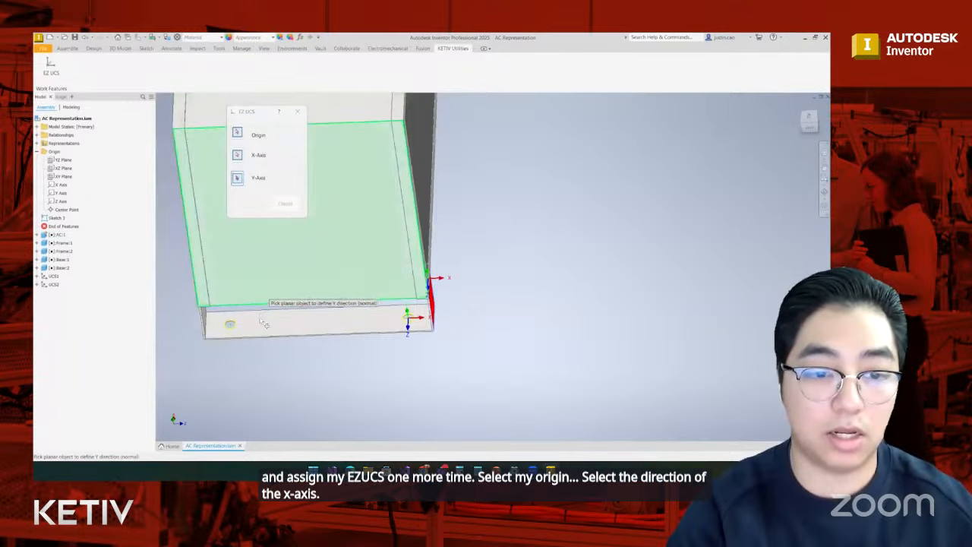
{"action": "left_click", "coordinate": [287, 206]}
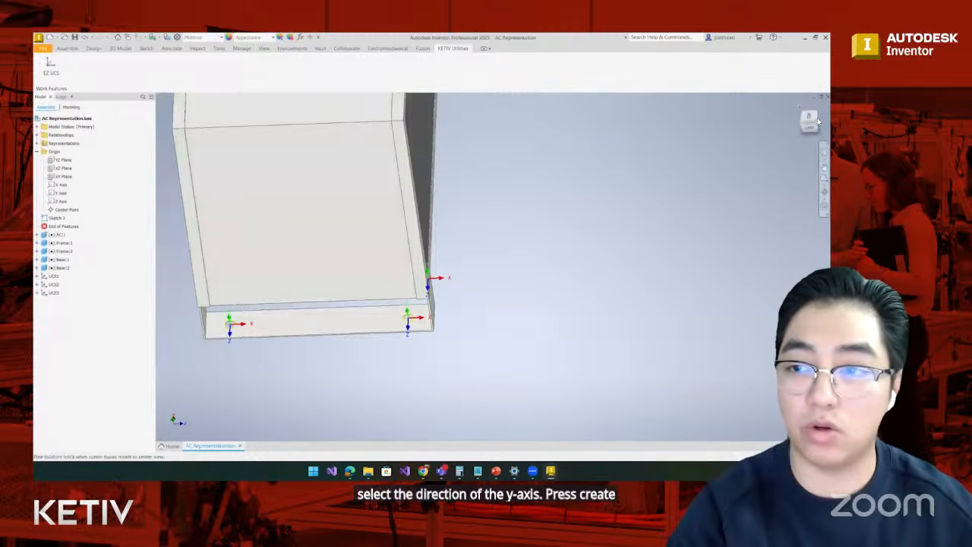
{"action": "left_click_drag", "start_coordinate": [822, 125], "coordinate": [817, 126]}
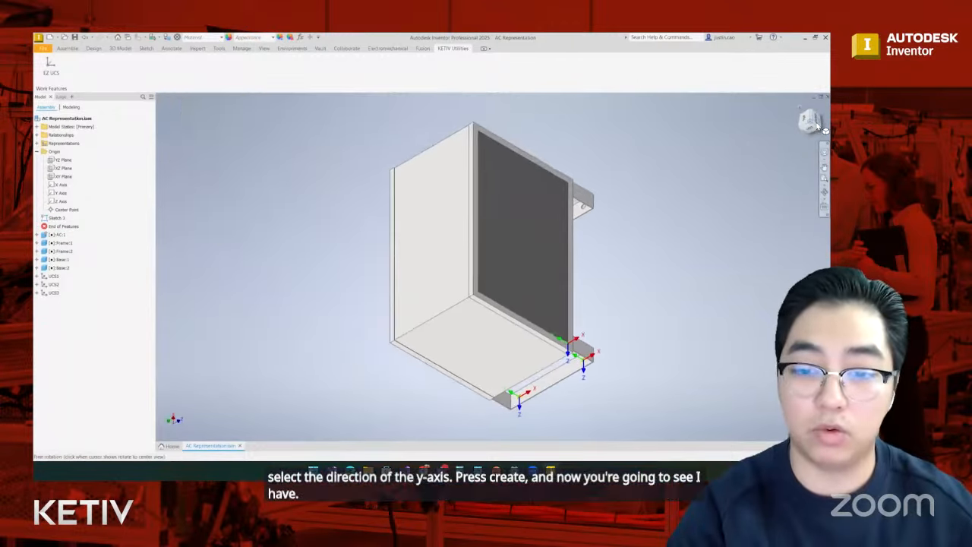
{"action": "left_click", "coordinate": [799, 111]}
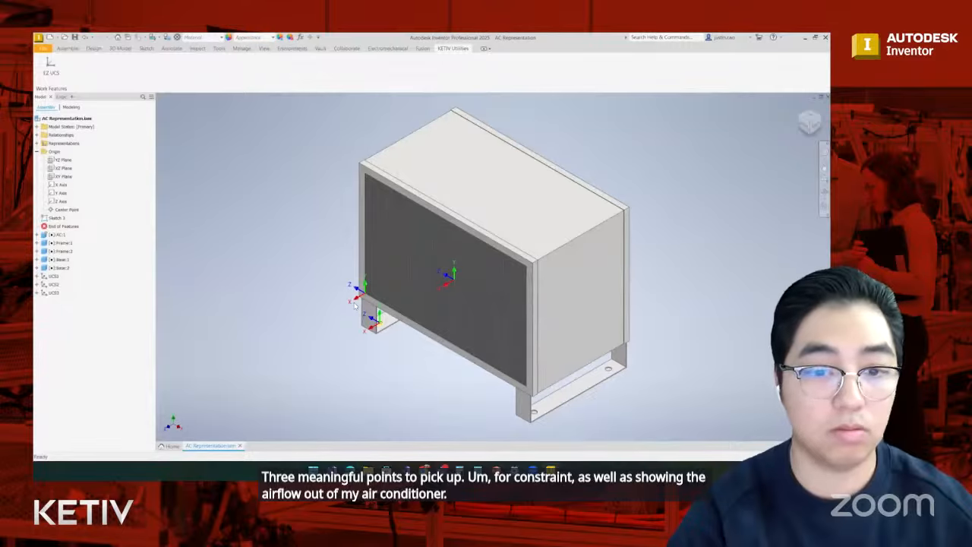
- Open AC Full Assembly.iam from the recent files and orient the view toward the holes that carry UCSs
{"action": "left_click", "coordinate": [170, 447]}
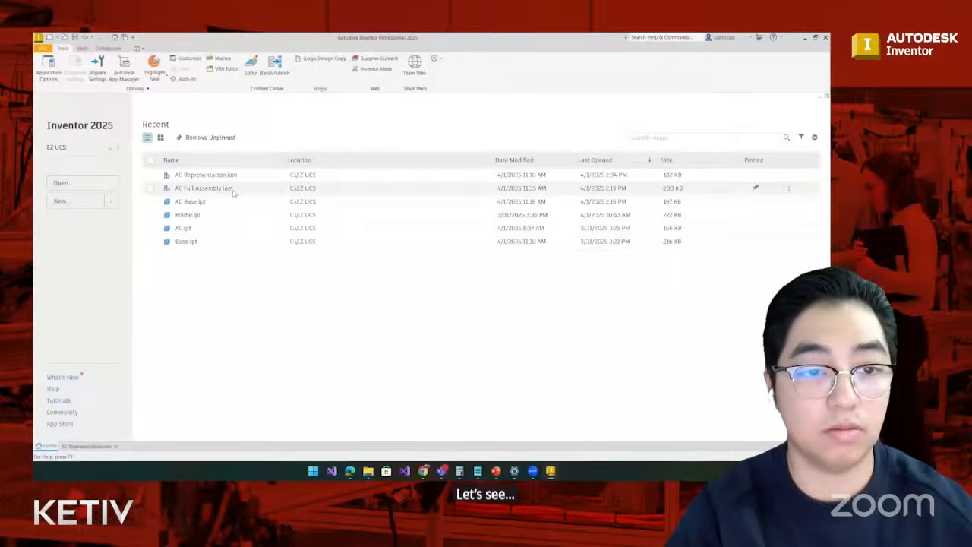
{"action": "double_click", "coordinate": [227, 189]}
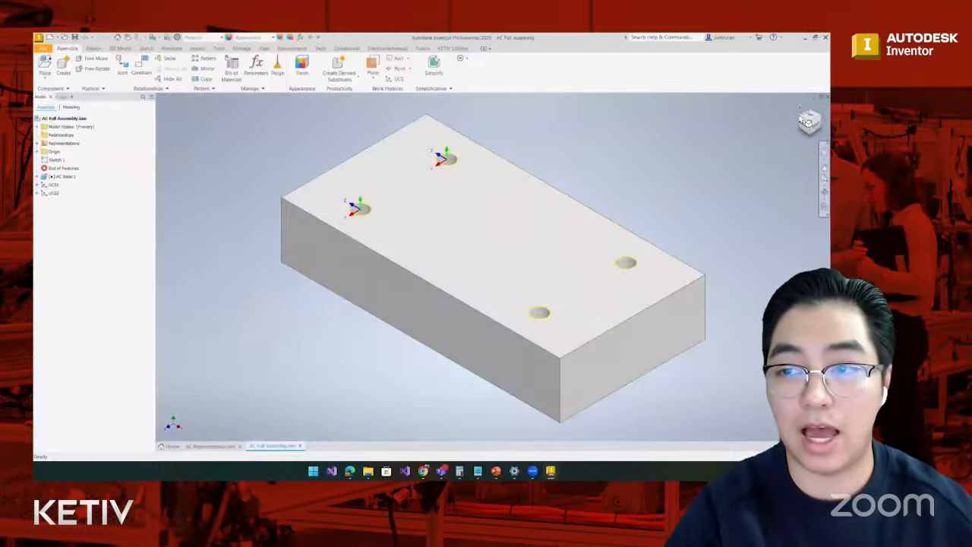
{"action": "left_click", "coordinate": [801, 120]}
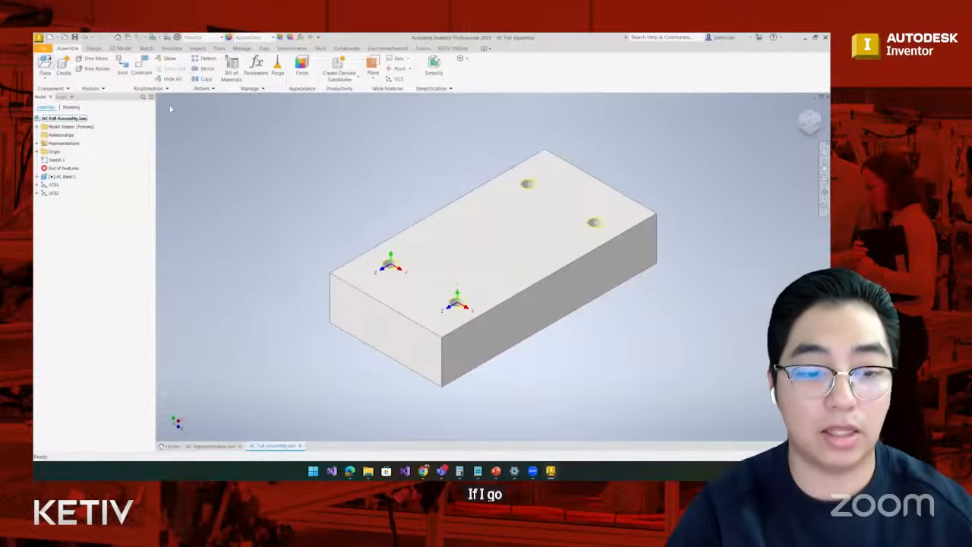
- Place one instance of the AC Representation assembly above the mounting block
{"action": "left_click", "coordinate": [47, 65]}
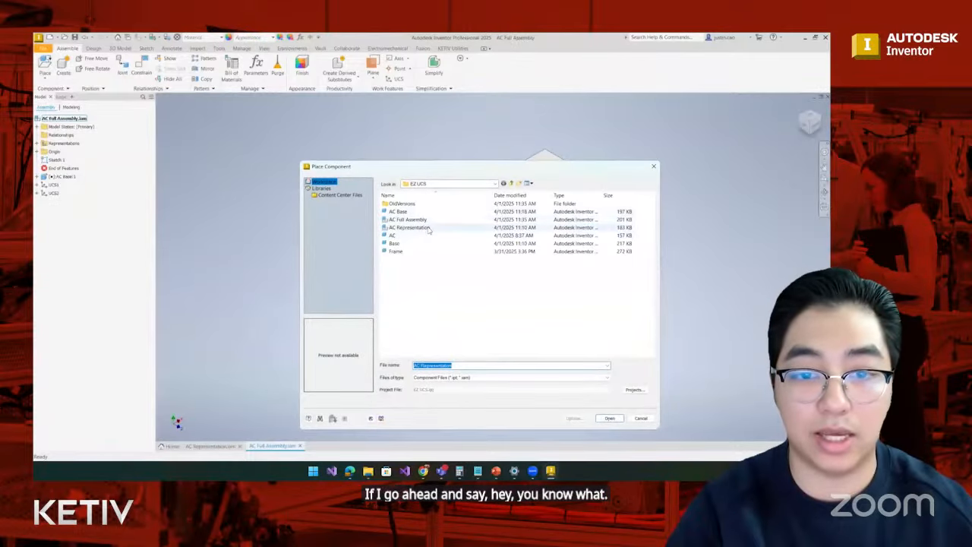
{"action": "left_click", "coordinate": [427, 228]}
{"action": "left_click", "coordinate": [428, 228]}
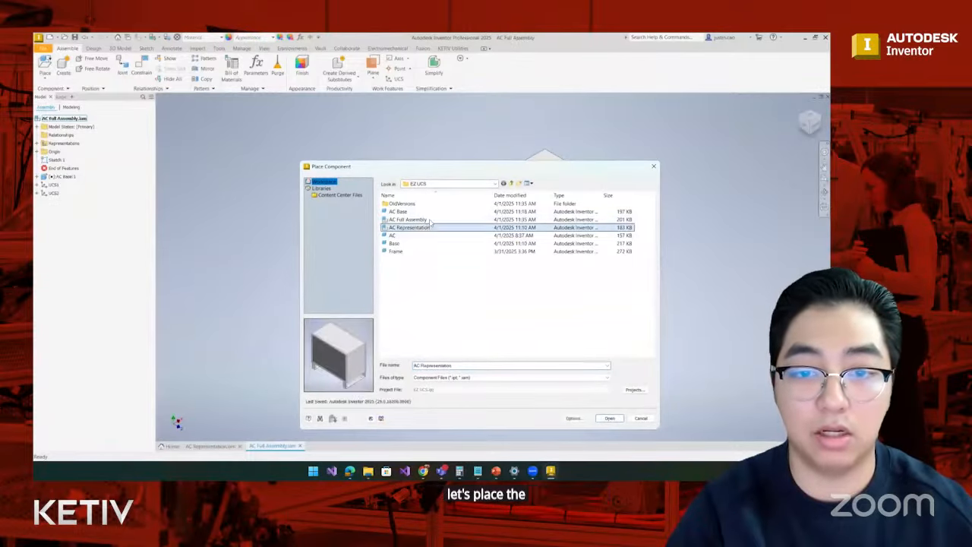
{"action": "left_click", "coordinate": [609, 418]}
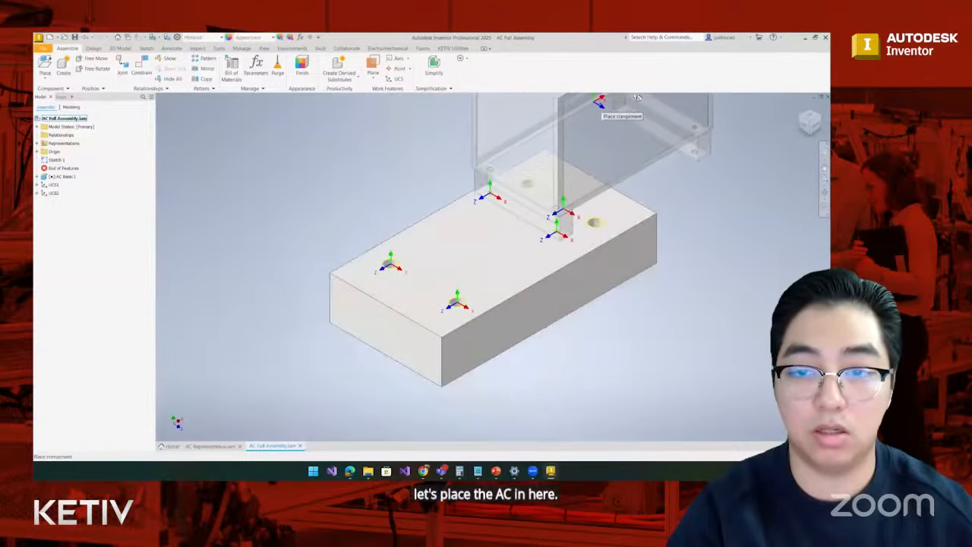
{"action": "left_click", "coordinate": [648, 170]}
{"action": "key", "text": "Escape"}
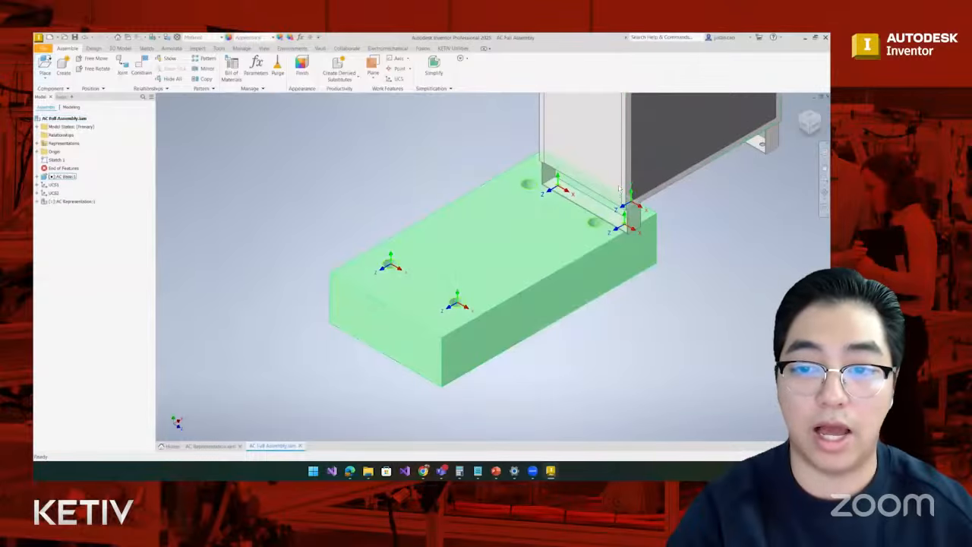
- Mate the center point of the full assembly's UCS1 to the center point of AC Representation's UCS2 with zero offset
{"action": "left_click", "coordinate": [38, 202]}
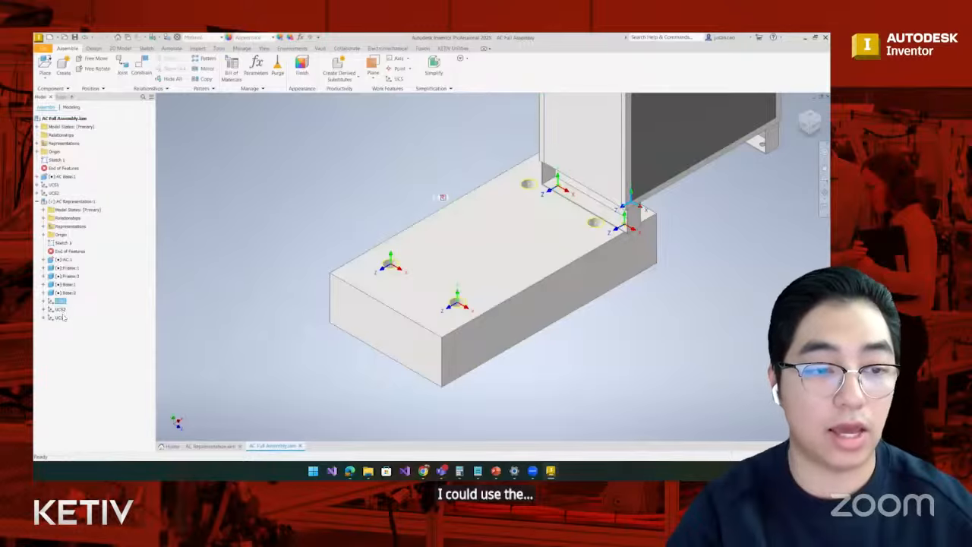
{"action": "left_click", "coordinate": [61, 317]}
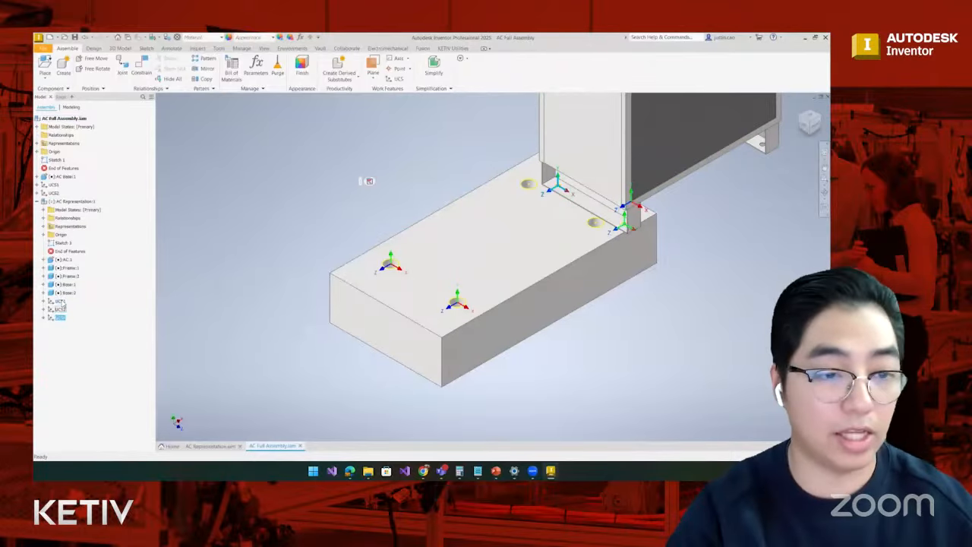
{"action": "left_click", "coordinate": [59, 301], "text": "shift"}
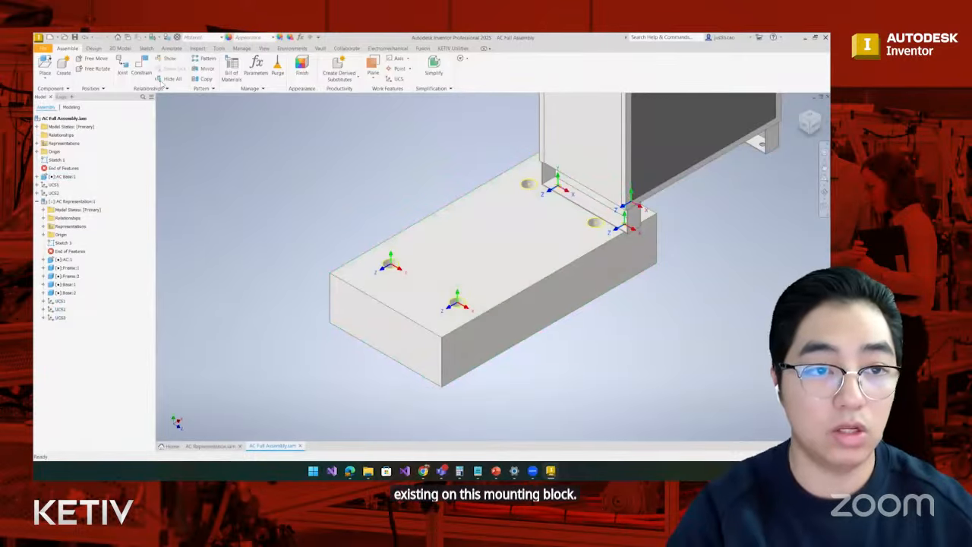
{"action": "left_click", "coordinate": [141, 67]}
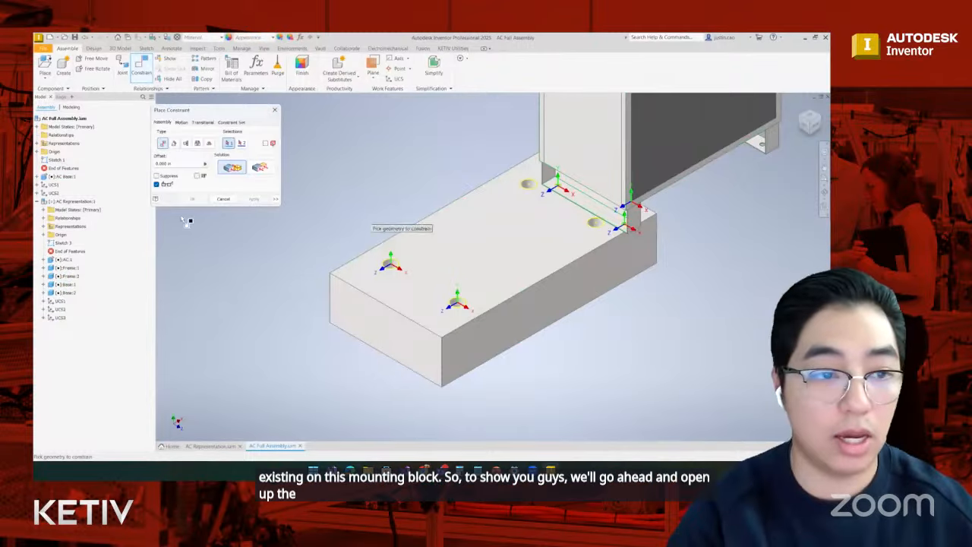
{"action": "left_click", "coordinate": [42, 184]}
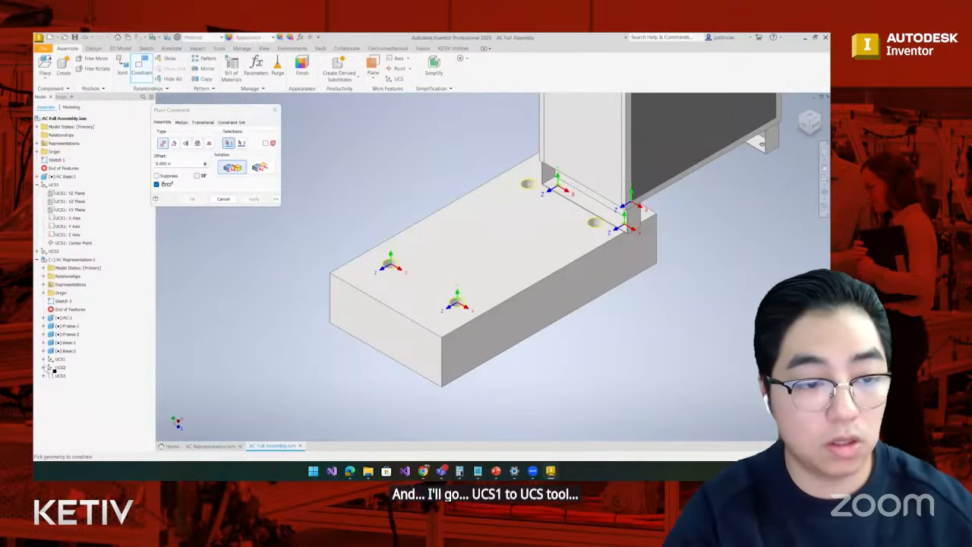
{"action": "left_click", "coordinate": [47, 367]}
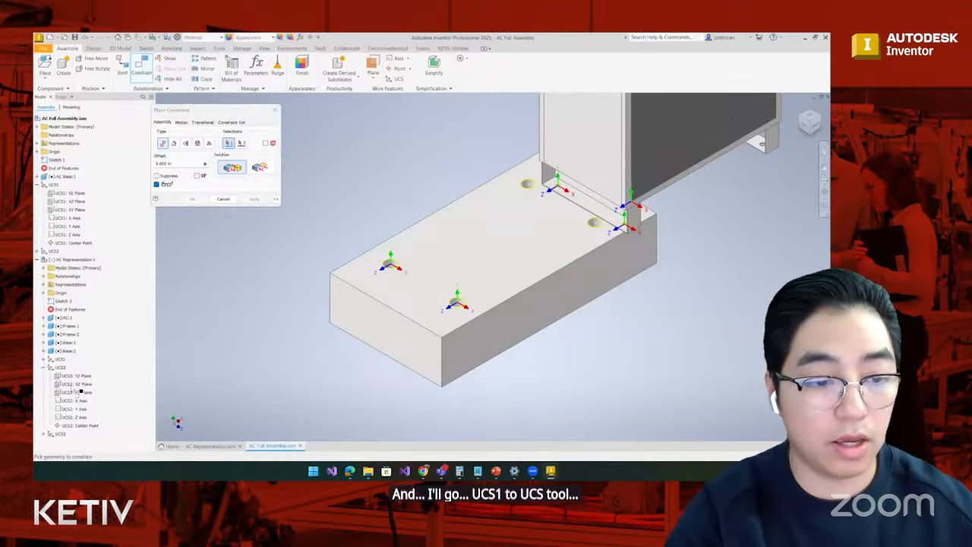
{"action": "left_click", "coordinate": [80, 243]}
{"action": "left_click", "coordinate": [94, 428]}
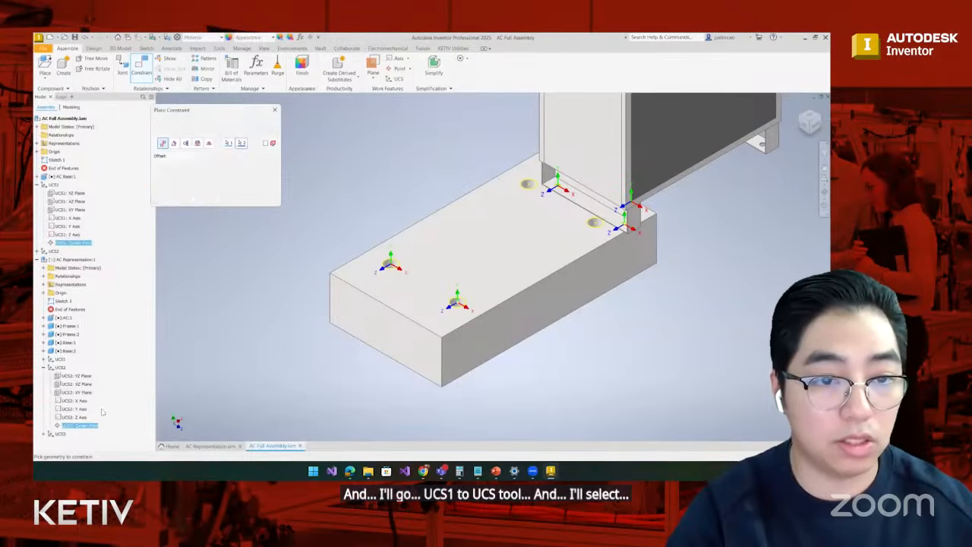
{"action": "left_click", "coordinate": [254, 199]}
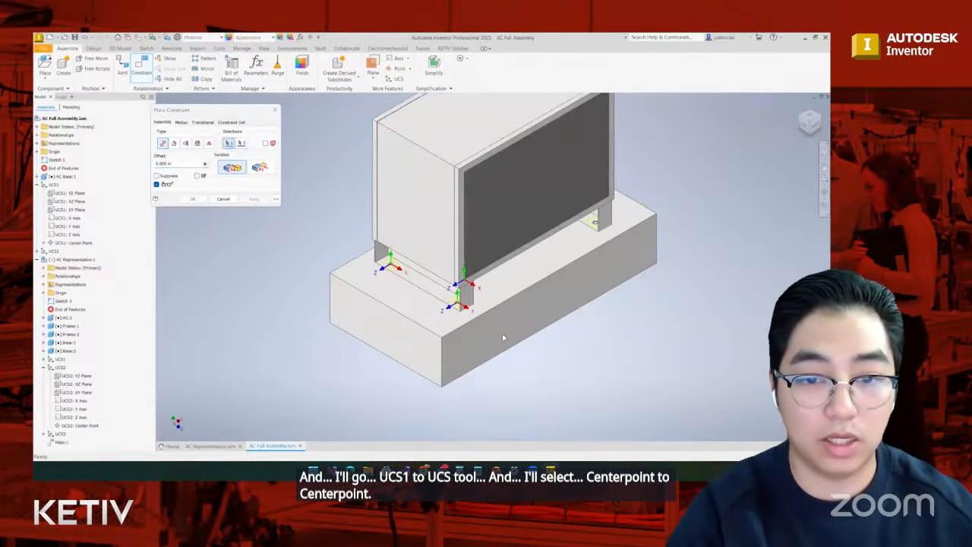
{"action": "scroll", "coordinate": [433, 286], "scroll_direction": "down", "scroll_amount": 6}
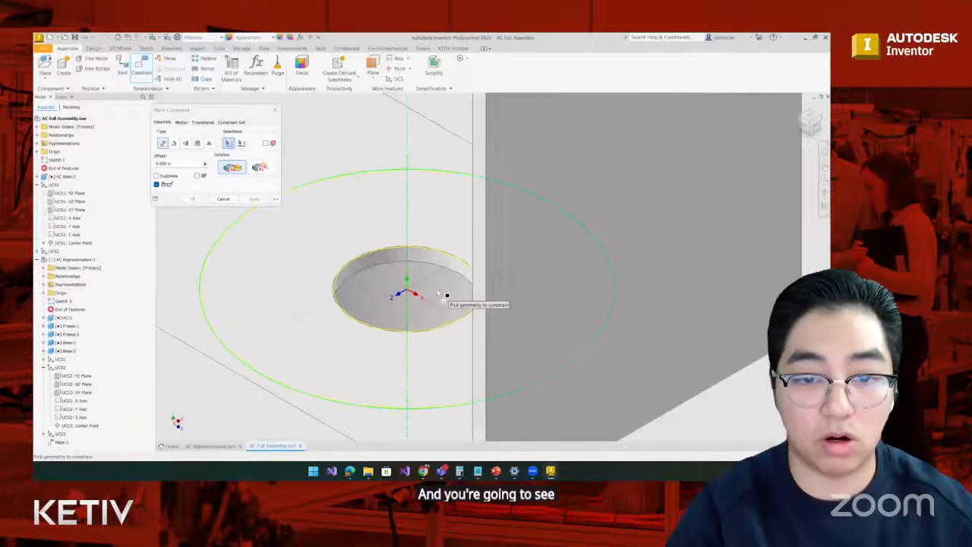
{"action": "scroll", "coordinate": [445, 298], "scroll_direction": "up", "scroll_amount": 8}
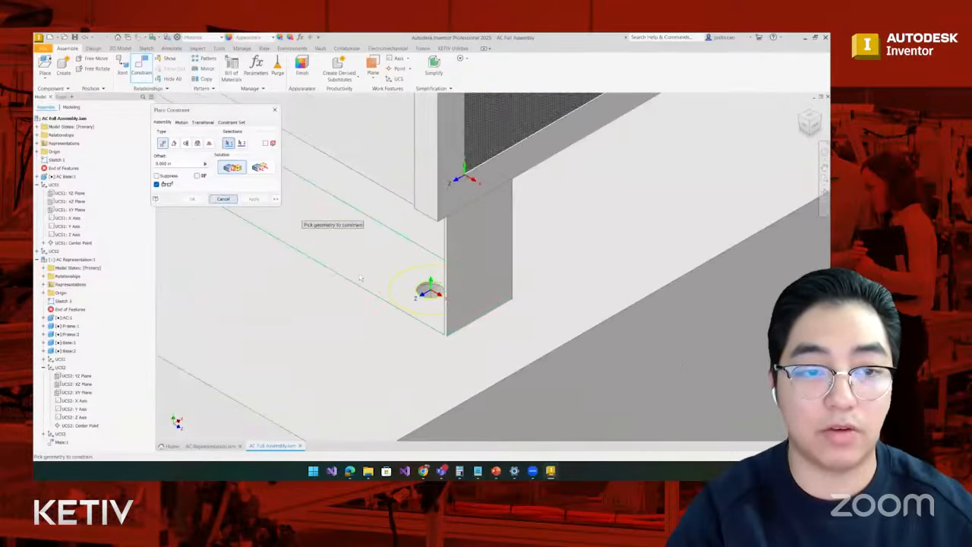
{"action": "left_click", "coordinate": [223, 199]}
- Review the constrained AC unit on its mounting block from the opposite side and return to the AC Representation document
{"action": "scroll", "coordinate": [271, 268], "scroll_direction": "up", "scroll_amount": 8}
{"action": "middle_click_drag", "start_coordinate": [269, 268], "coordinate": [272, 271]}
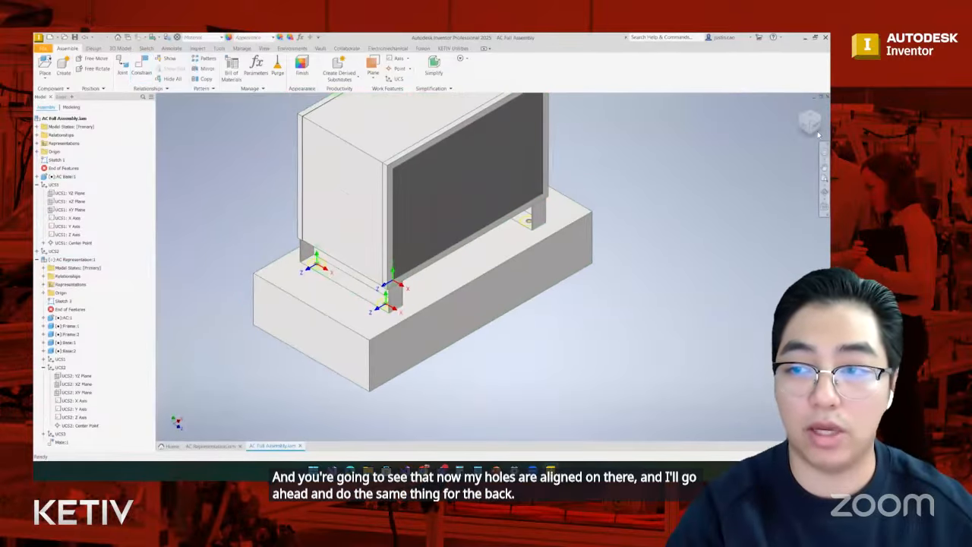
{"action": "left_click_drag", "start_coordinate": [817, 131], "coordinate": [677, 229]}
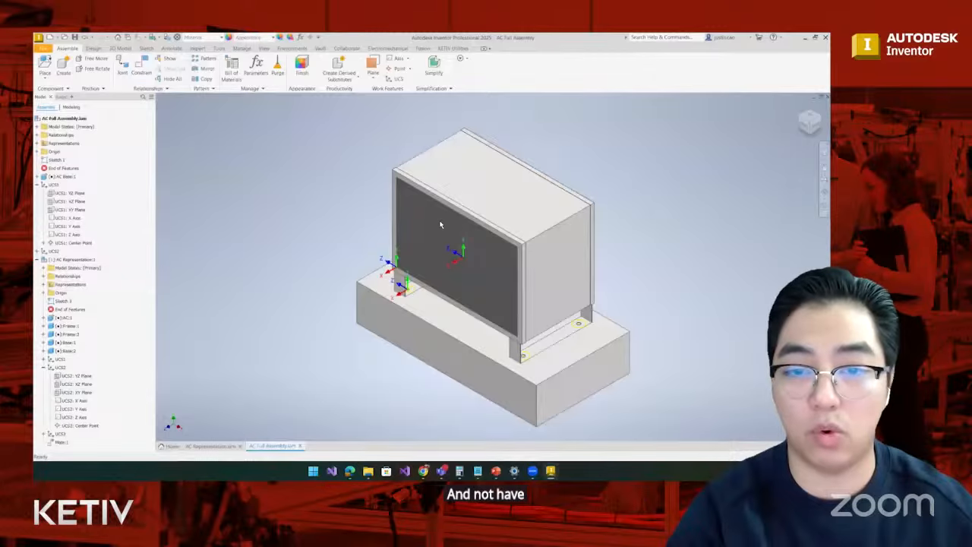
{"action": "left_click", "coordinate": [74, 259]}
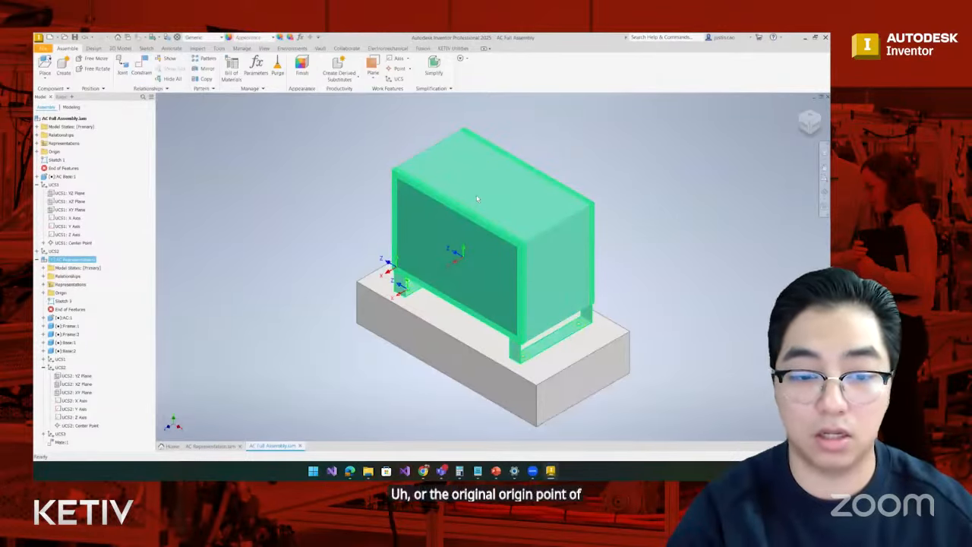
{"action": "left_click", "coordinate": [219, 446]}
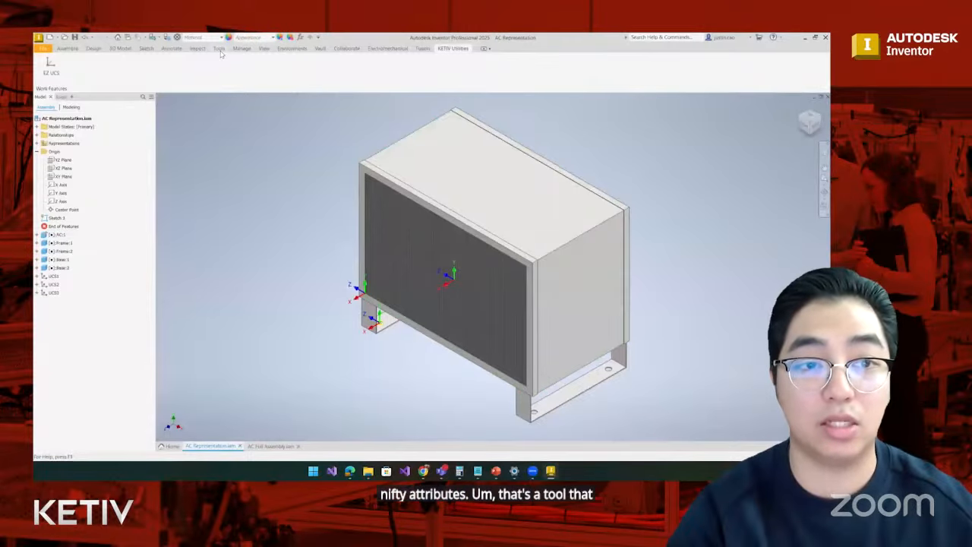
- Inspect the KETIV attribute set stored on the first user coordinate system with Nifty Attributes, and close the attribute viewer
{"action": "left_click", "coordinate": [219, 48]}
{"action": "left_click", "coordinate": [489, 74]}
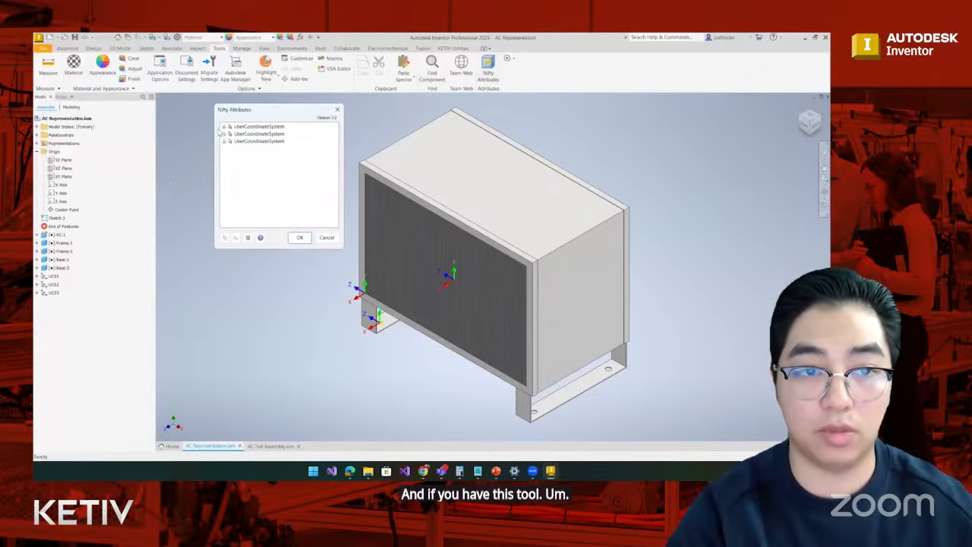
{"action": "left_click", "coordinate": [225, 127]}
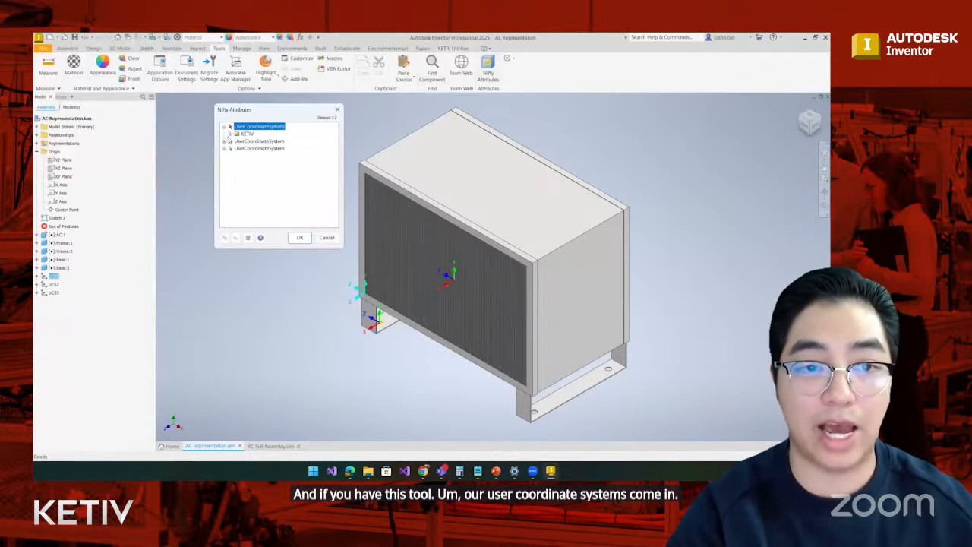
{"action": "left_click", "coordinate": [230, 134]}
{"action": "left_click", "coordinate": [251, 142]}
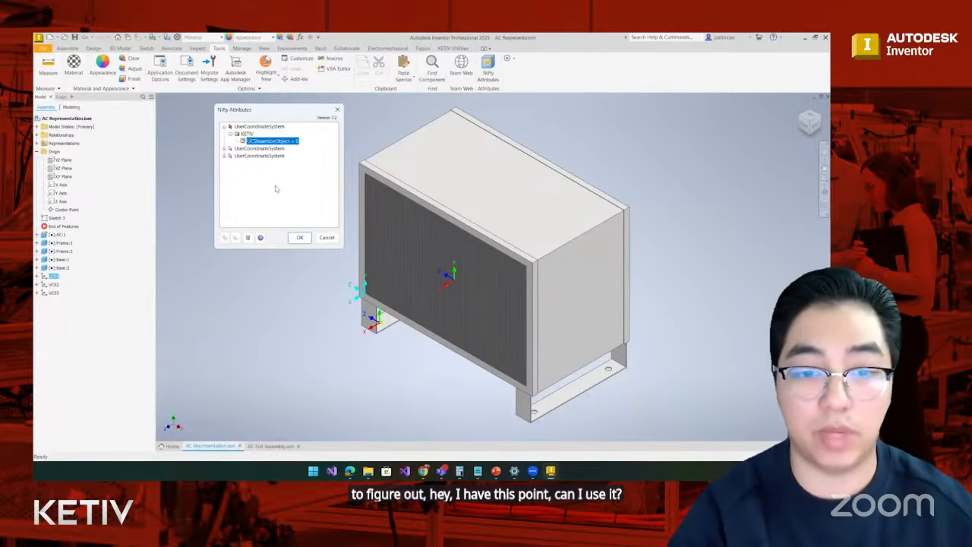
{"action": "left_click", "coordinate": [300, 237]}
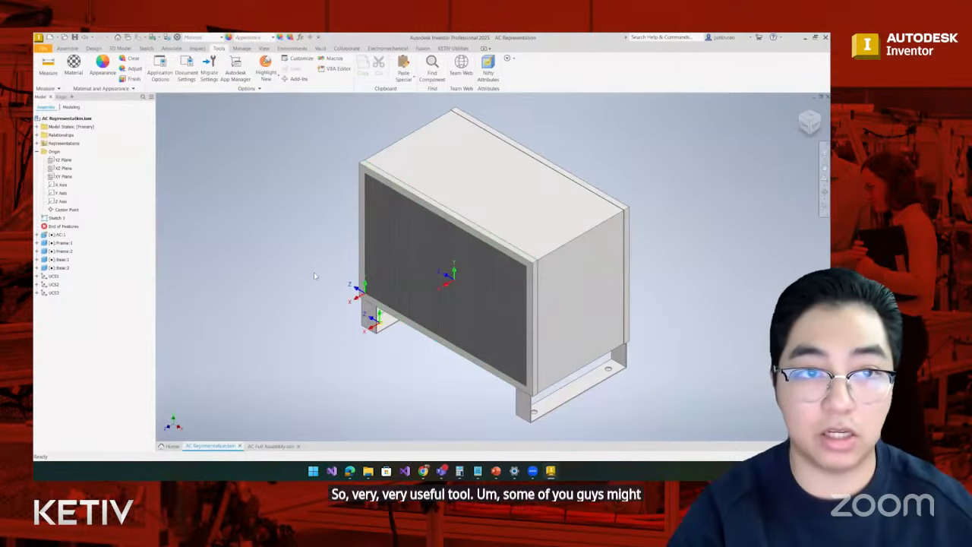
{"action": "left_click", "coordinate": [120, 49]}
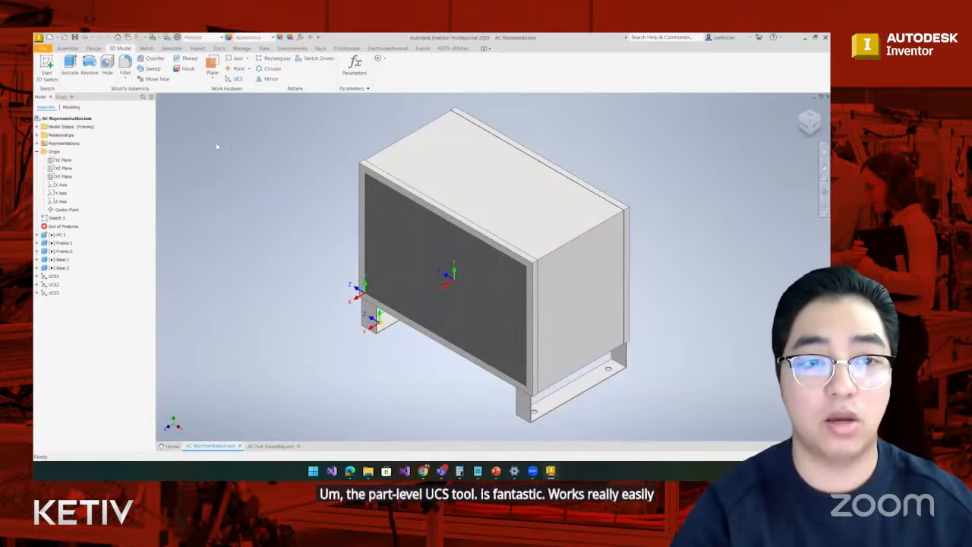
{"action": "left_click", "coordinate": [236, 80]}
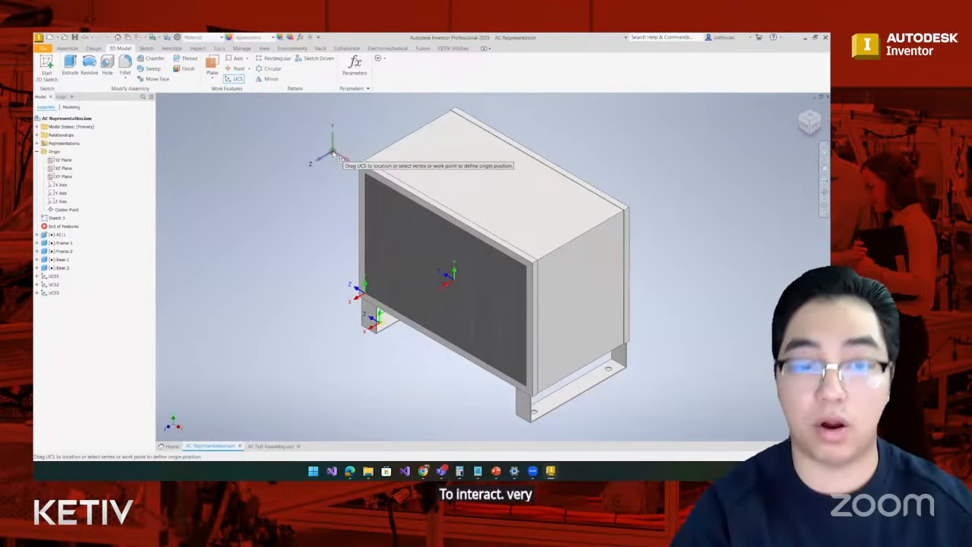
{"action": "key", "text": "Escape"}
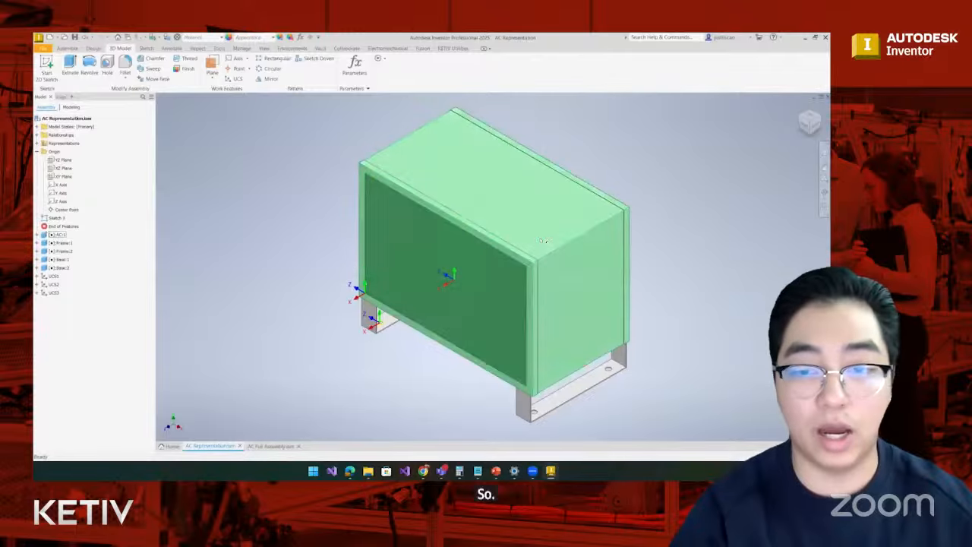
- Open the Base:2 component of the AC Representation assembly as a part in its own document
{"action": "right_click", "coordinate": [588, 391]}
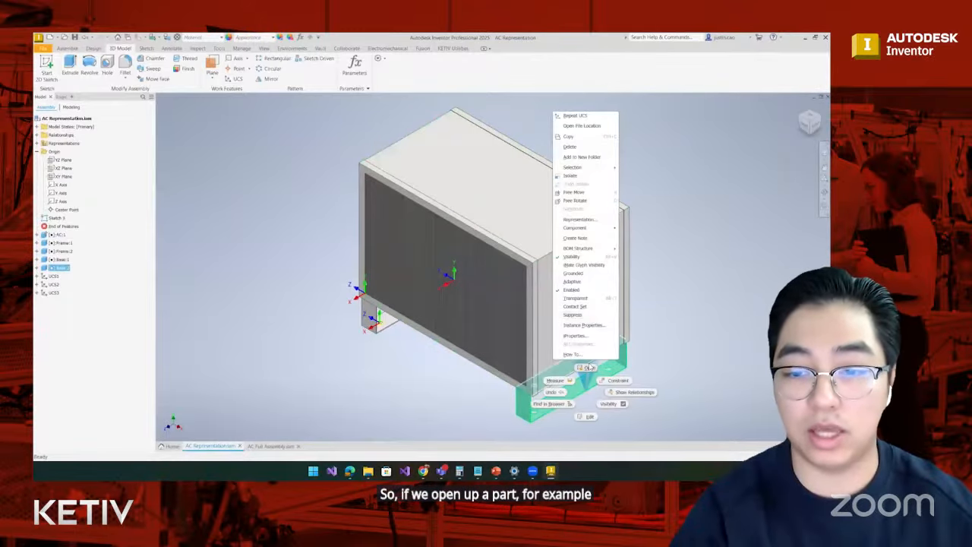
{"action": "left_click", "coordinate": [586, 367]}
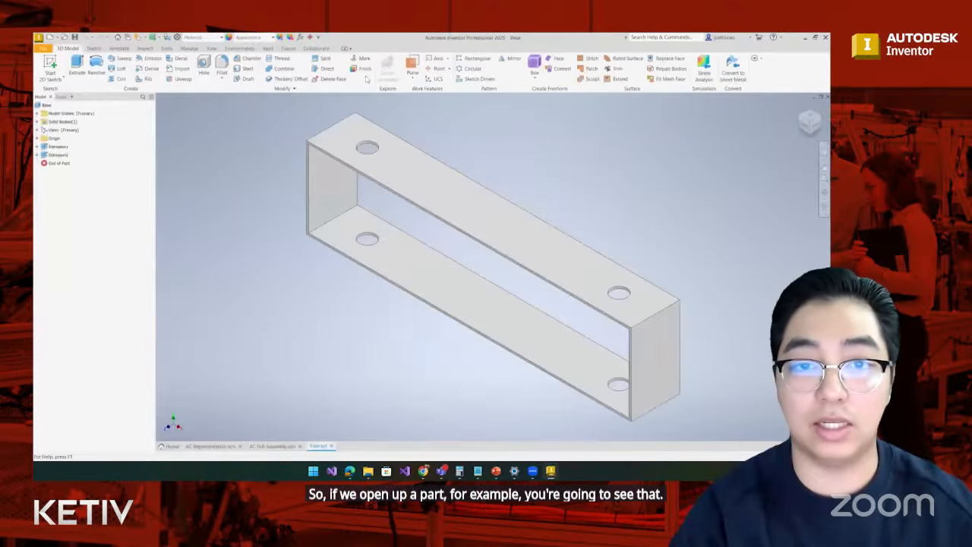